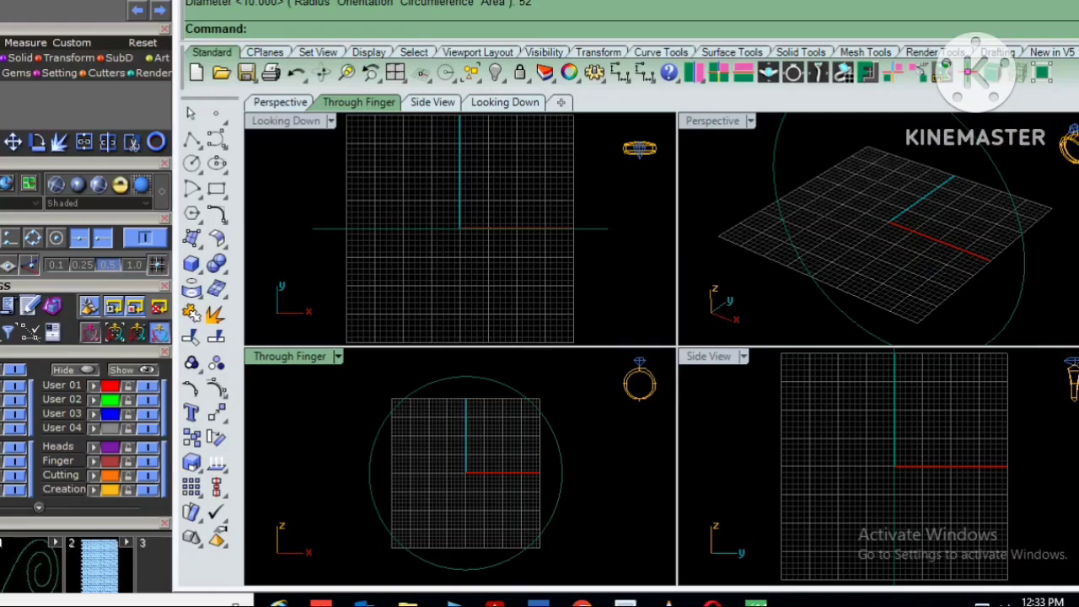
Draw a vertical line through the finger circle, with its midpoint at 0,0,0.
{"action": "left_click", "coordinate": [192, 139]}
{"action": "left_click", "coordinate": [199, 145]}
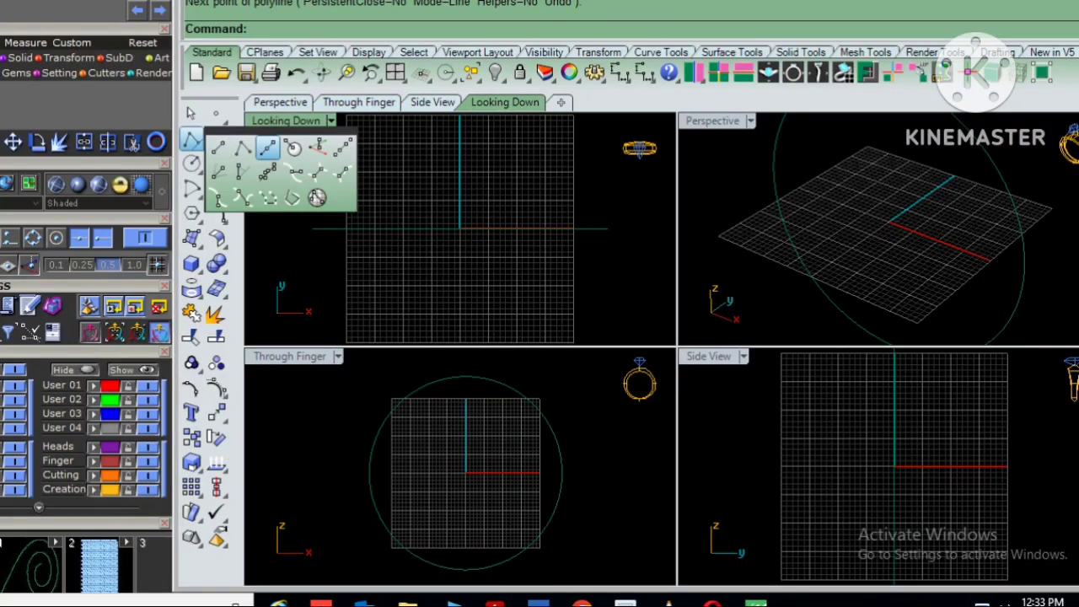
{"action": "left_click", "coordinate": [267, 148]}
{"action": "type", "text": "0,0,0"}
{"action": "key", "text": "Return"}
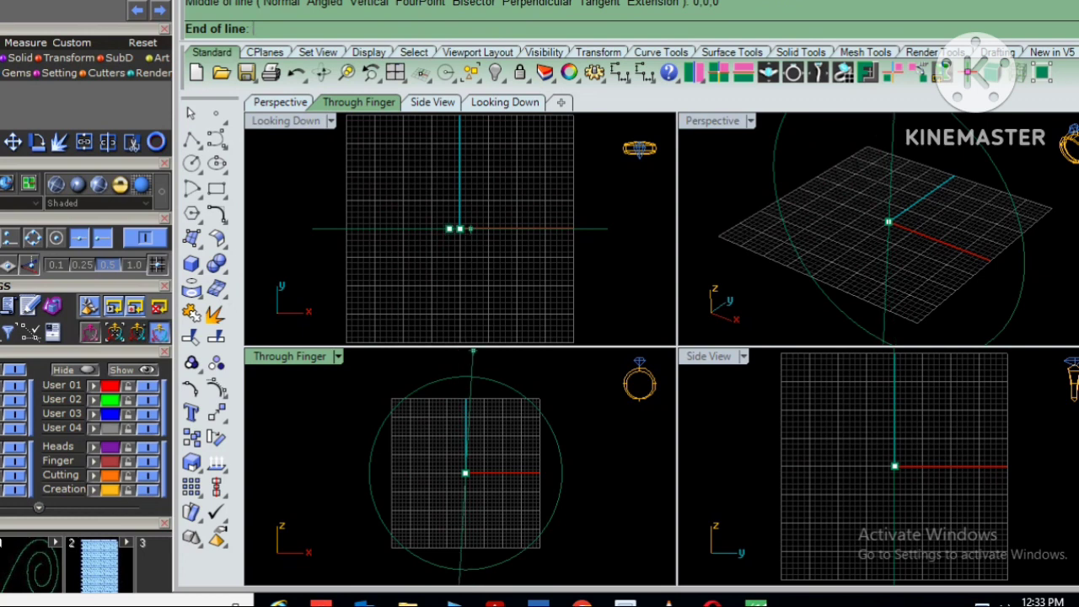
{"action": "left_click", "coordinate": [460, 228]}
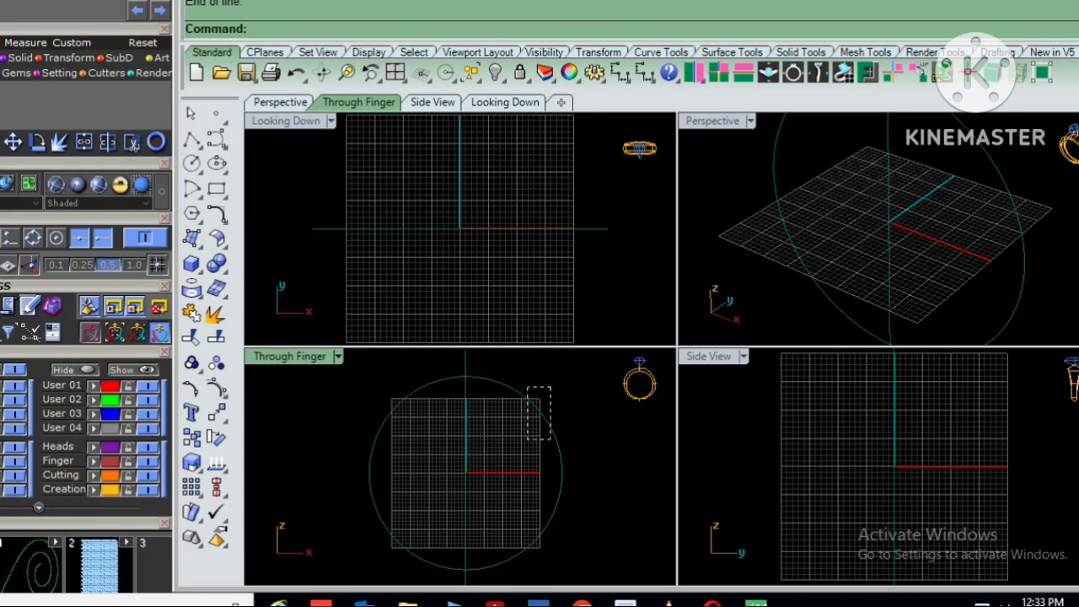
Split the finger circle and the line into separate pieces.
{"action": "left_click_drag", "start_coordinate": [550, 388], "coordinate": [527, 439]}
{"action": "left_click", "coordinate": [216, 337]}
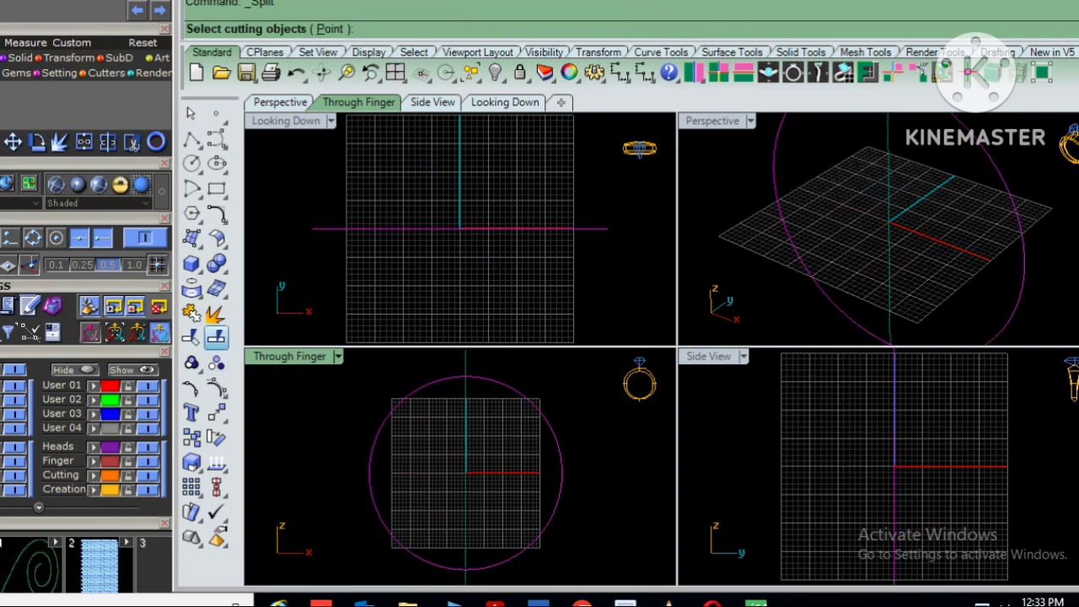
{"action": "key", "text": "Return"}
Turn on control points and move the upper-left quarter arc 2 units sideways.
{"action": "key", "text": "F10"}
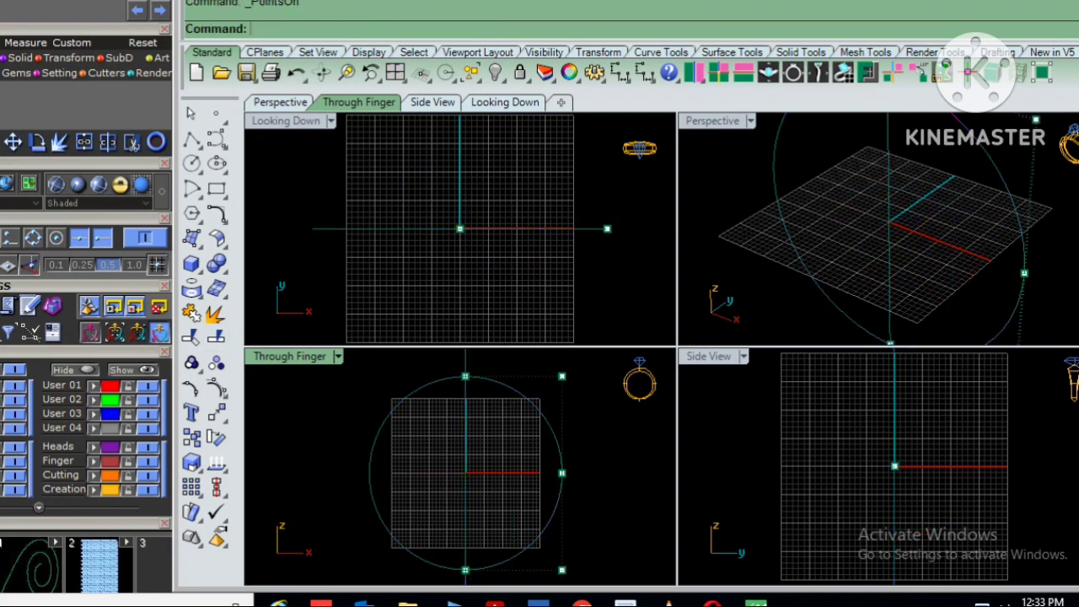
{"action": "left_click", "coordinate": [464, 376]}
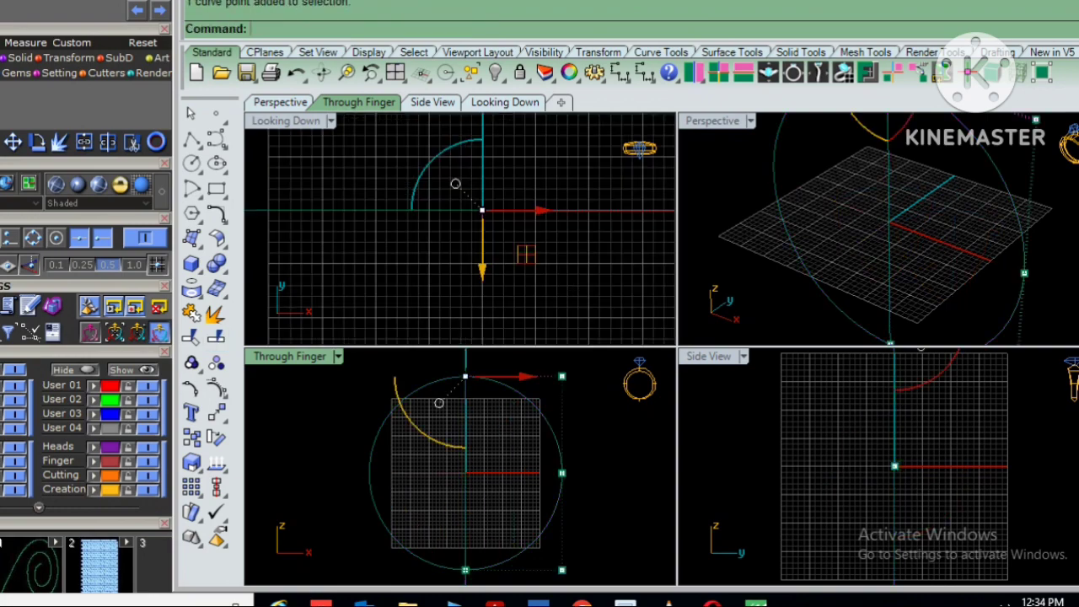
{"action": "scroll", "coordinate": [437, 247], "scroll_direction": "up", "scroll_amount": 3}
{"action": "left_click", "coordinate": [481, 268]}
{"action": "type", "text": "2.5"}
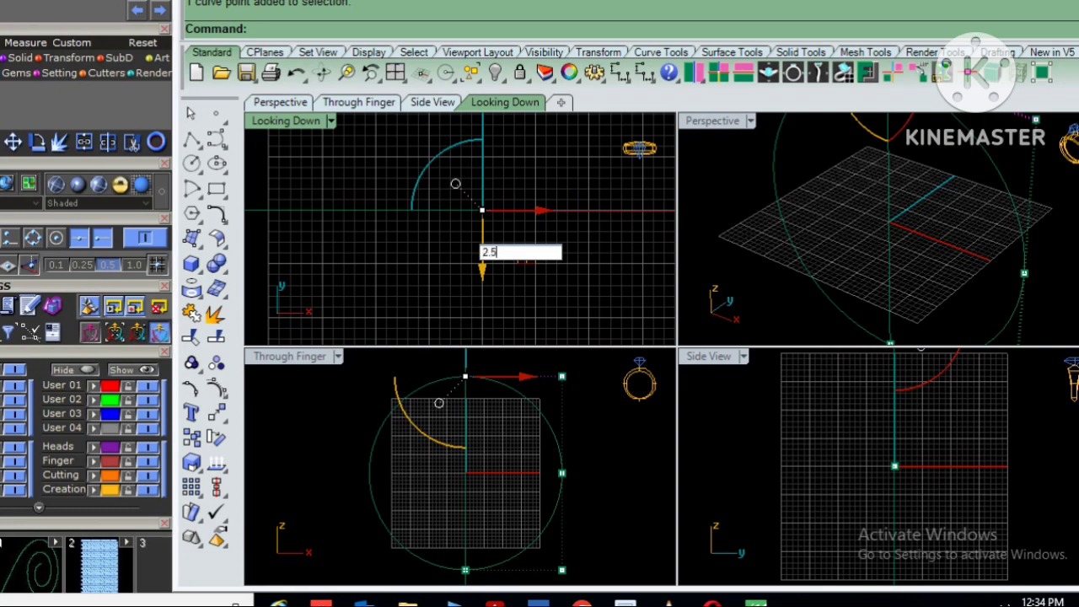
{"action": "key", "text": "Return"}
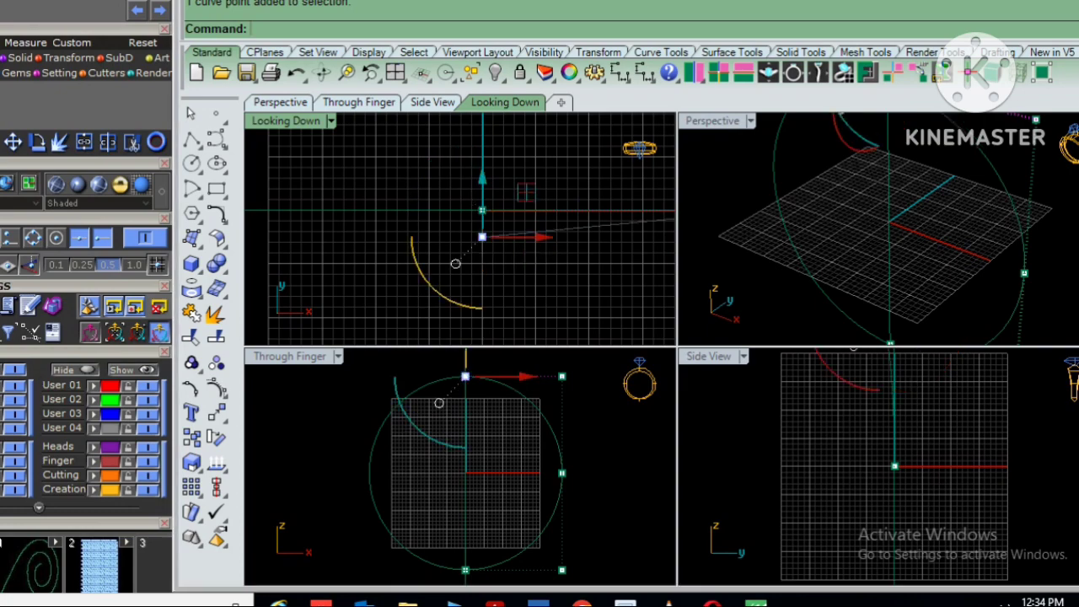
{"action": "left_click", "coordinate": [36, 351]}
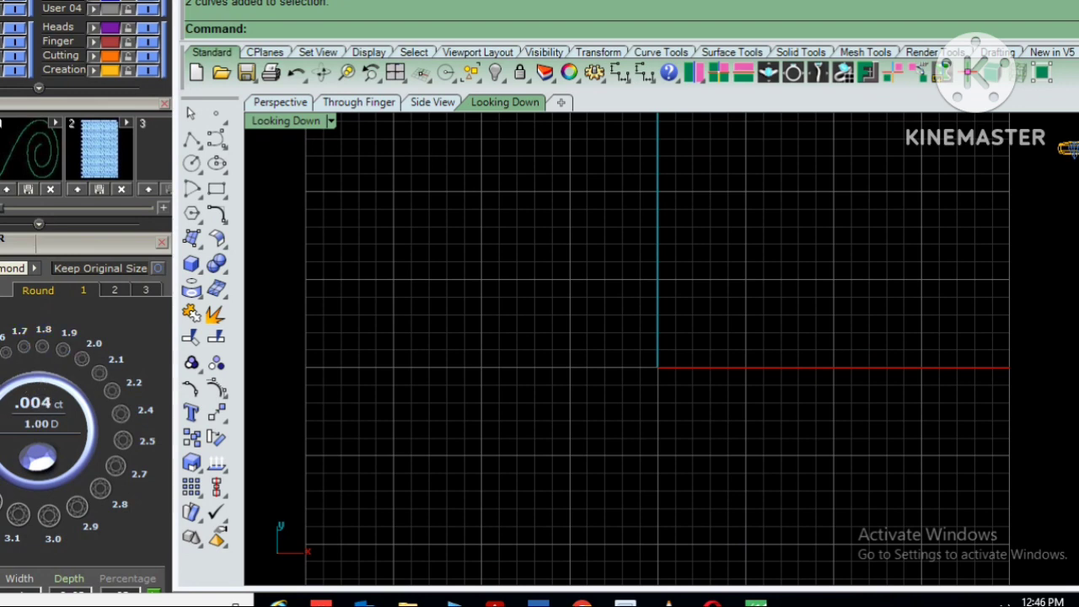
Pick the 2.2 round stone and loft the two circles into a flat ring surface.
{"action": "left_click", "coordinate": [112, 390]}
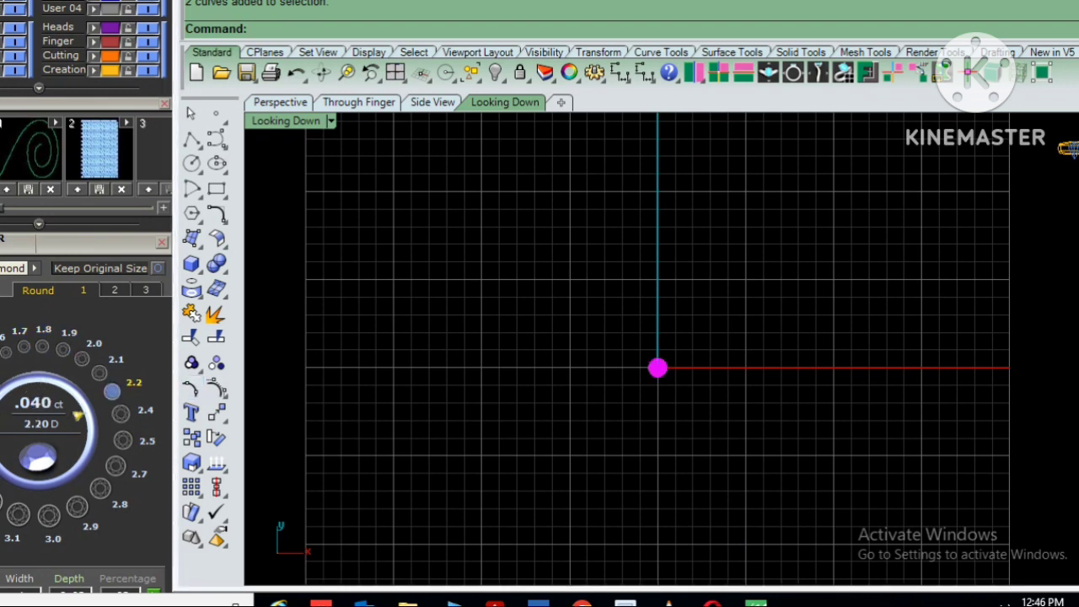
{"action": "key", "text": "Return"}
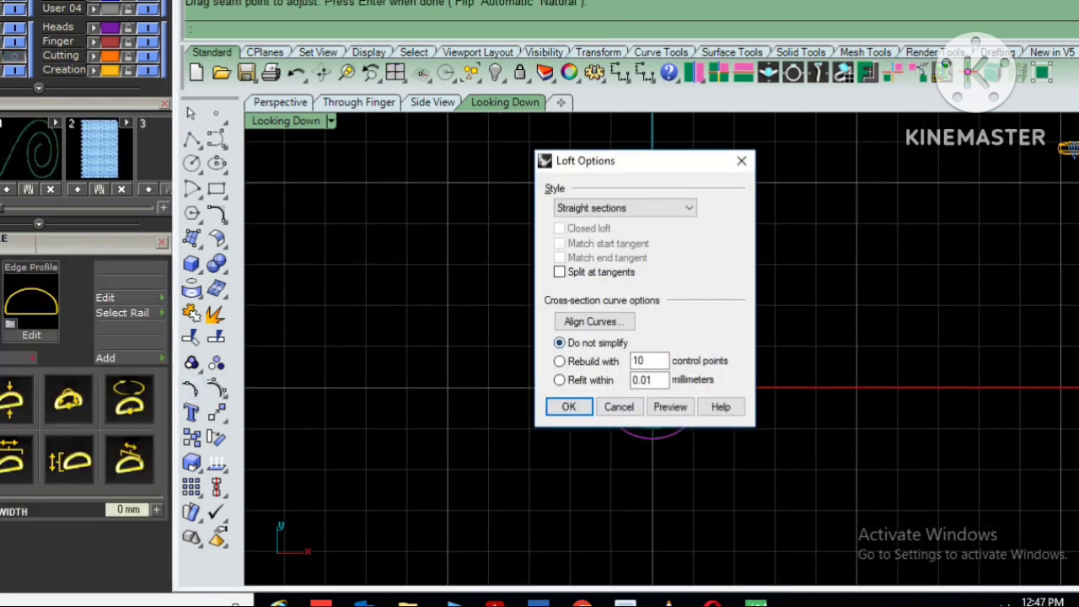
{"action": "key", "text": "Return"}
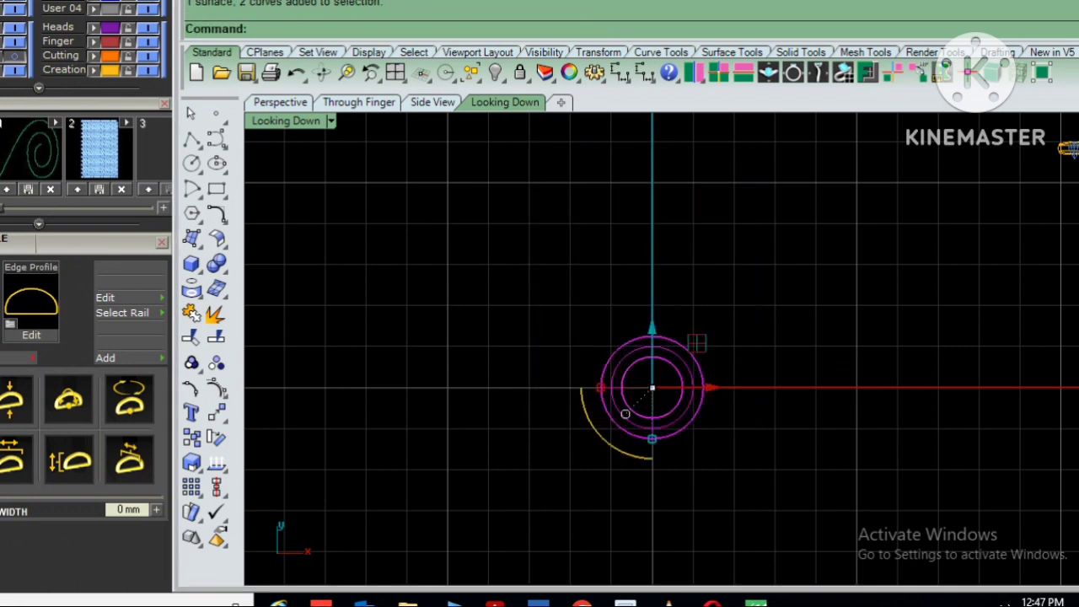
Offset the ring surface 2.5 downward as a solid tube, direction flipped.
{"action": "type", "text": "o"}
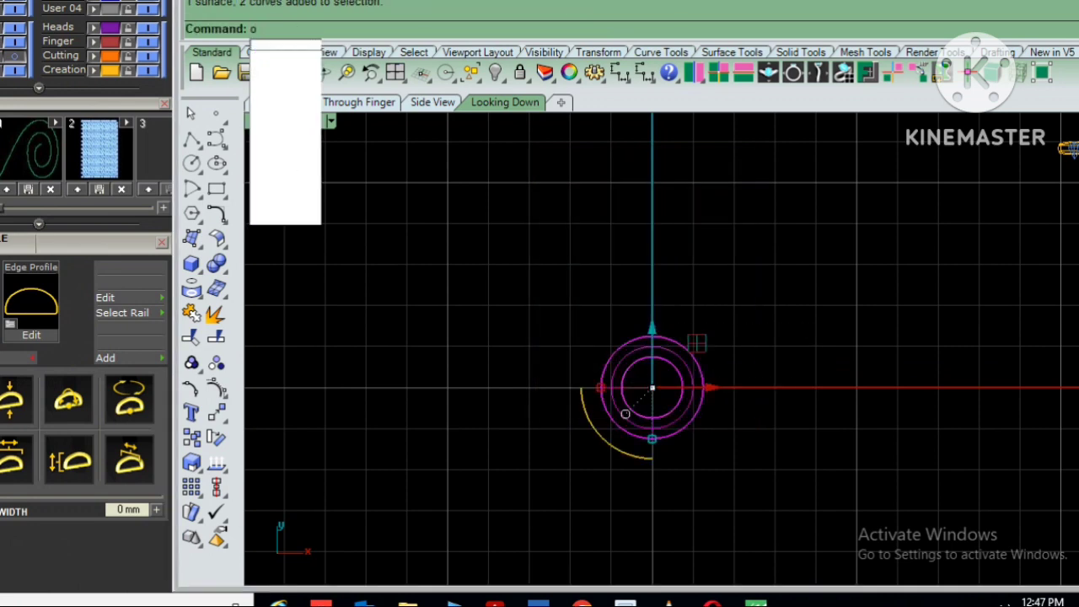
{"action": "type", "text": "ffset"}
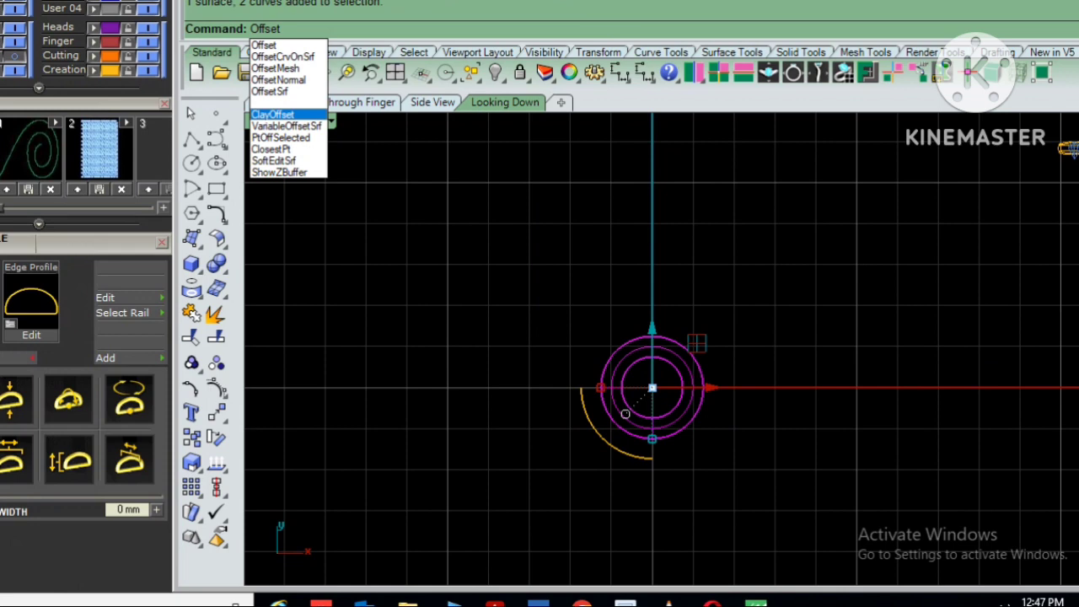
{"action": "key", "text": "Up"}
{"action": "key", "text": "Return"}
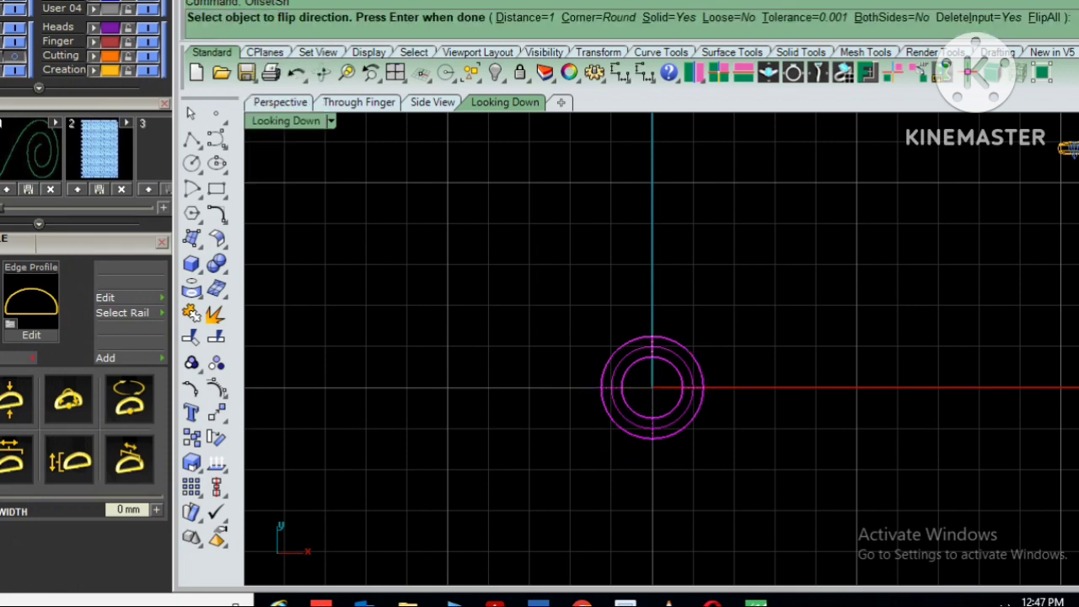
{"action": "left_click", "coordinate": [280, 102]}
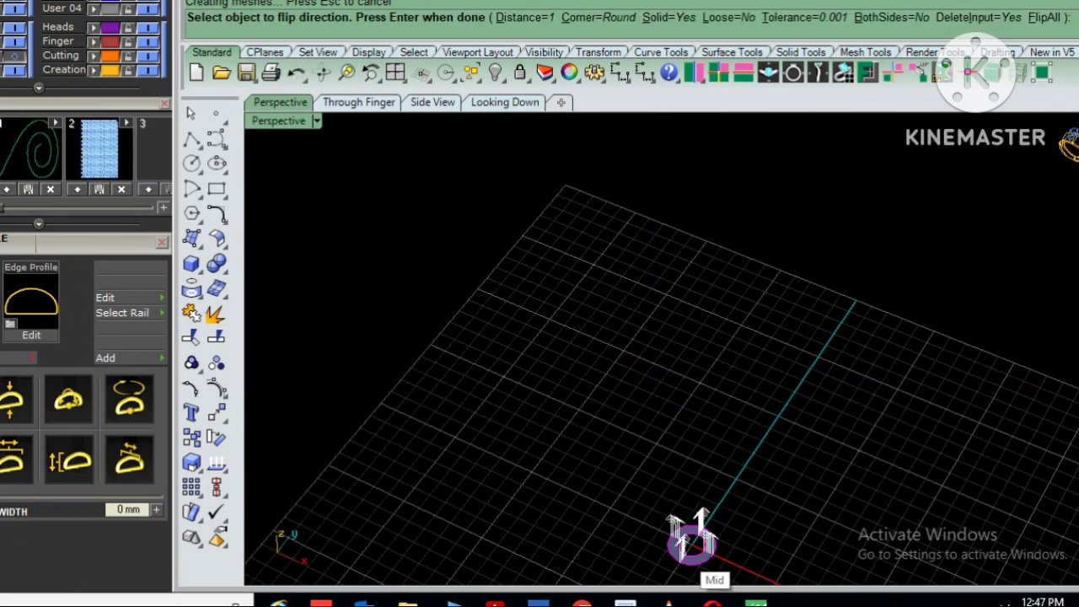
{"action": "left_click", "coordinate": [693, 546]}
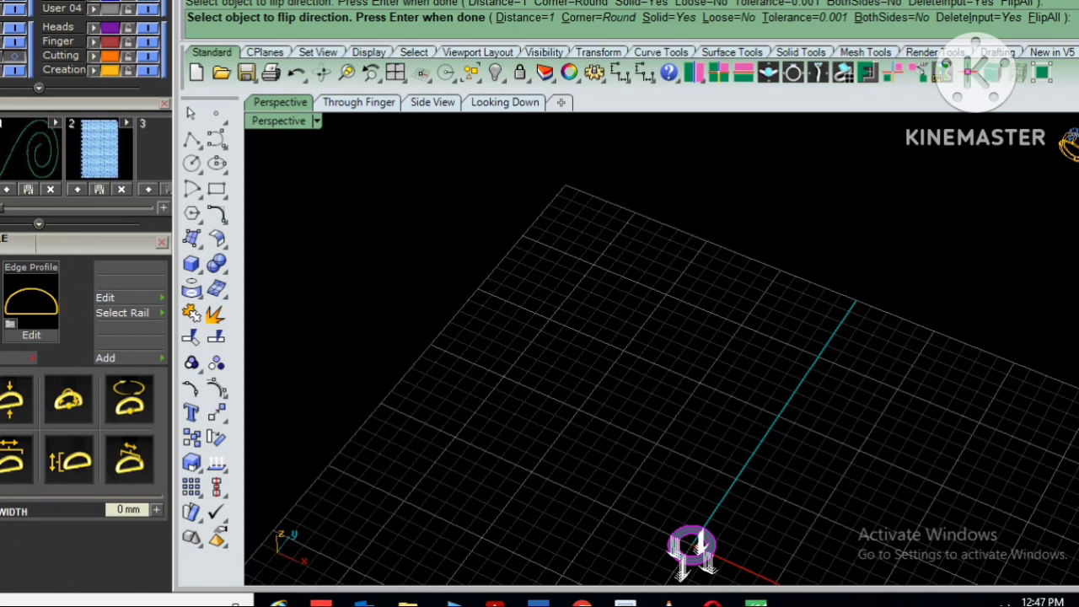
{"action": "type", "text": "2.5"}
{"action": "key", "text": "Return"}
{"action": "key", "text": "Return"}
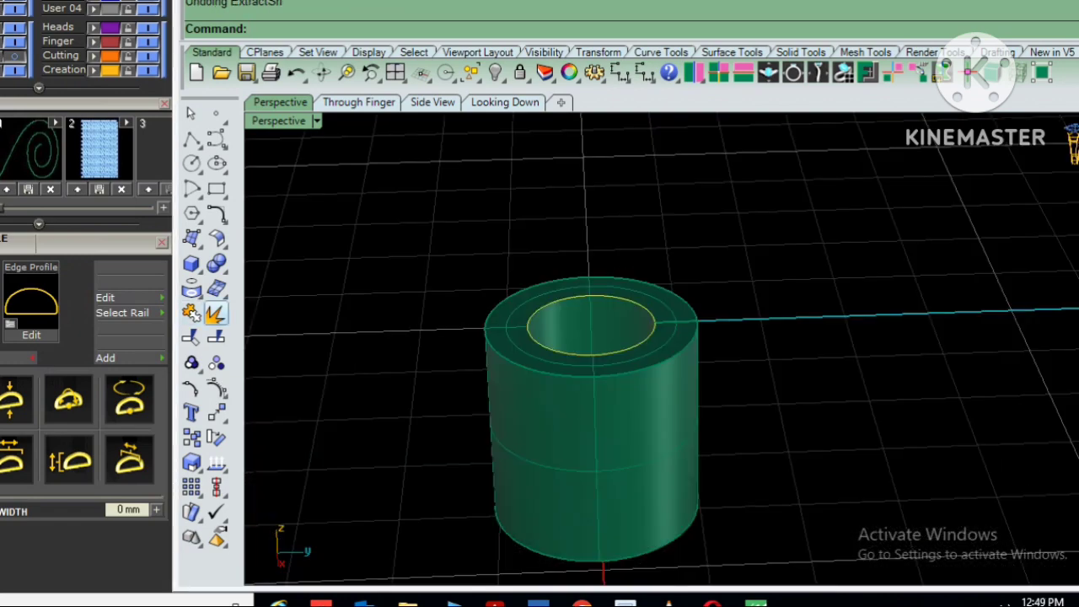
Extract the tube's flat top ring face and delete it.
{"action": "left_click", "coordinate": [590, 365]}
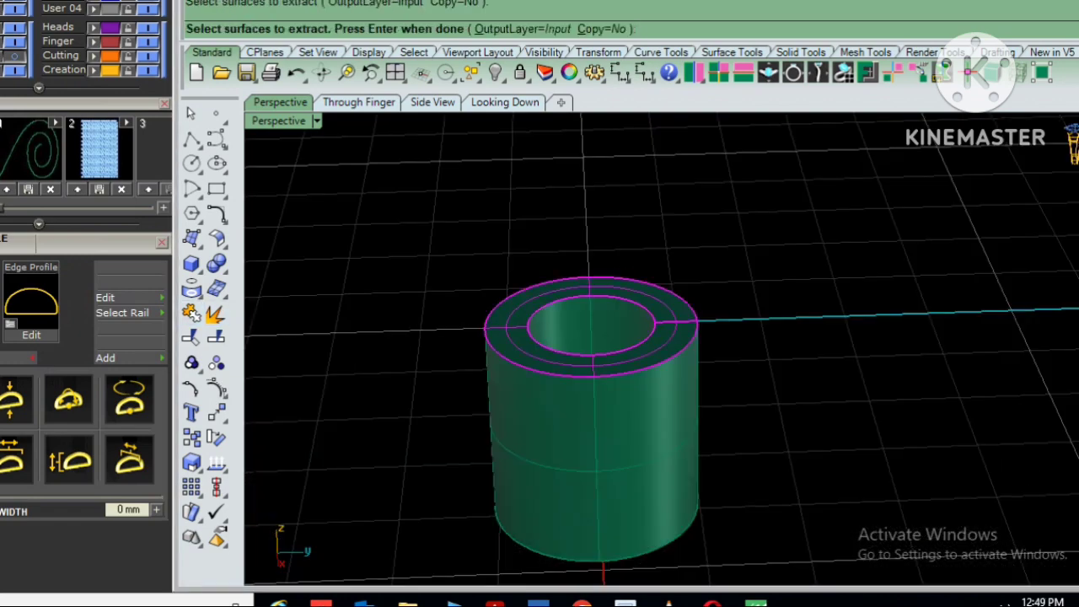
{"action": "key", "text": "Return"}
{"action": "key", "text": "Delete"}
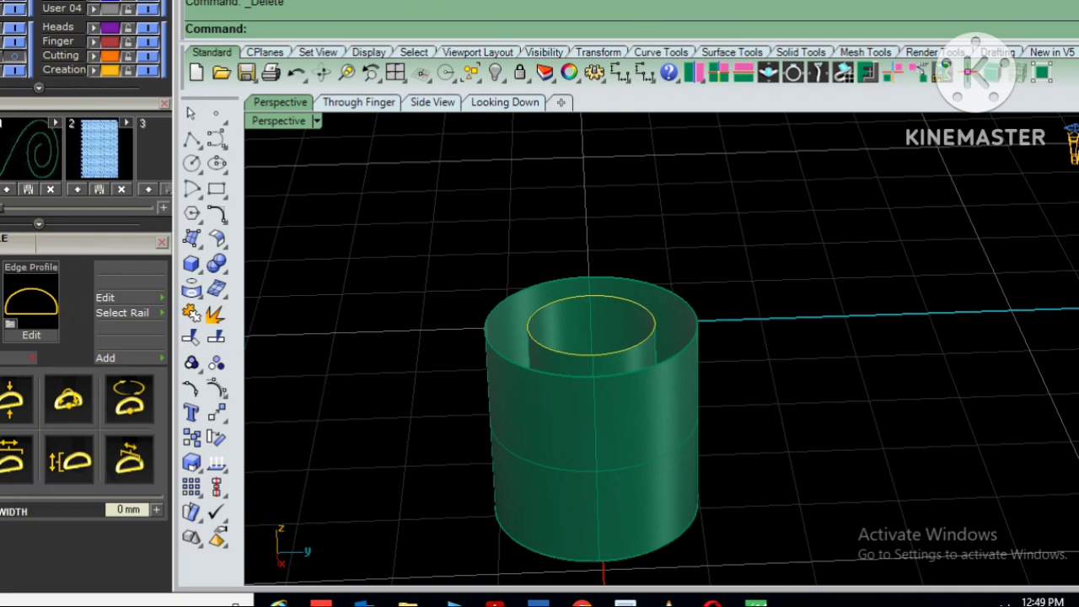
Blend a rounded surface between the tube's inner and outer top edges.
{"action": "type", "text": "BlendSrf"}
{"action": "key", "text": "Return"}
{"action": "left_click", "coordinate": [654, 320]}
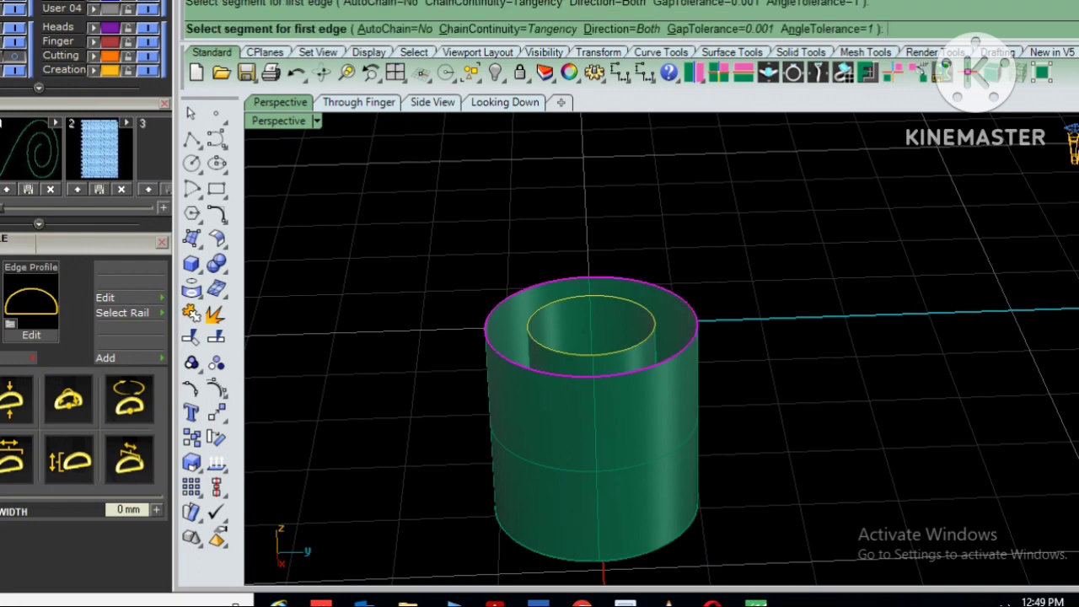
{"action": "left_click", "coordinate": [696, 321]}
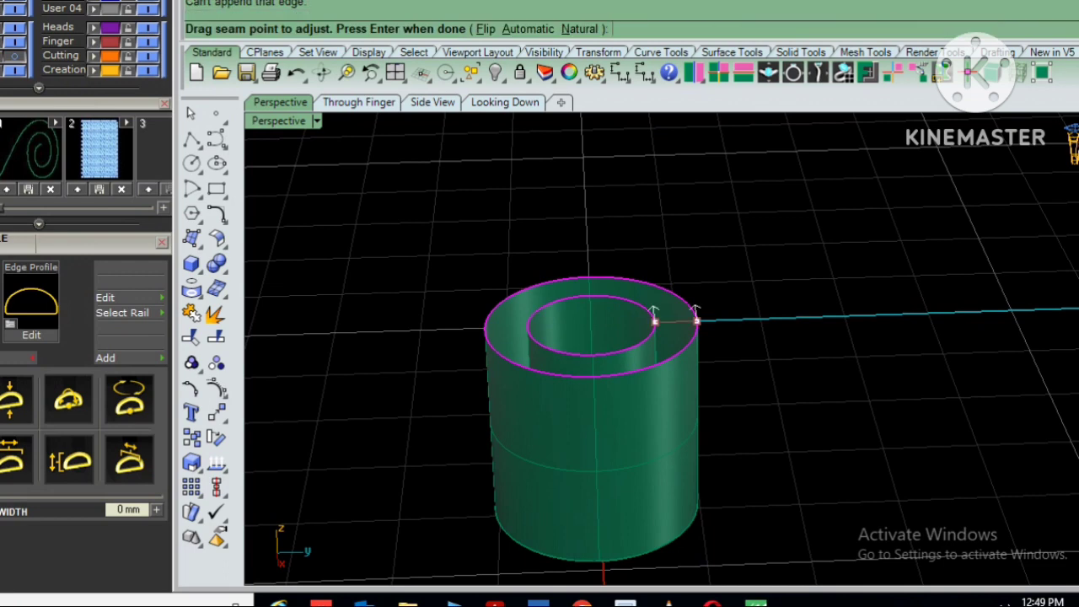
{"action": "key", "text": "Return"}
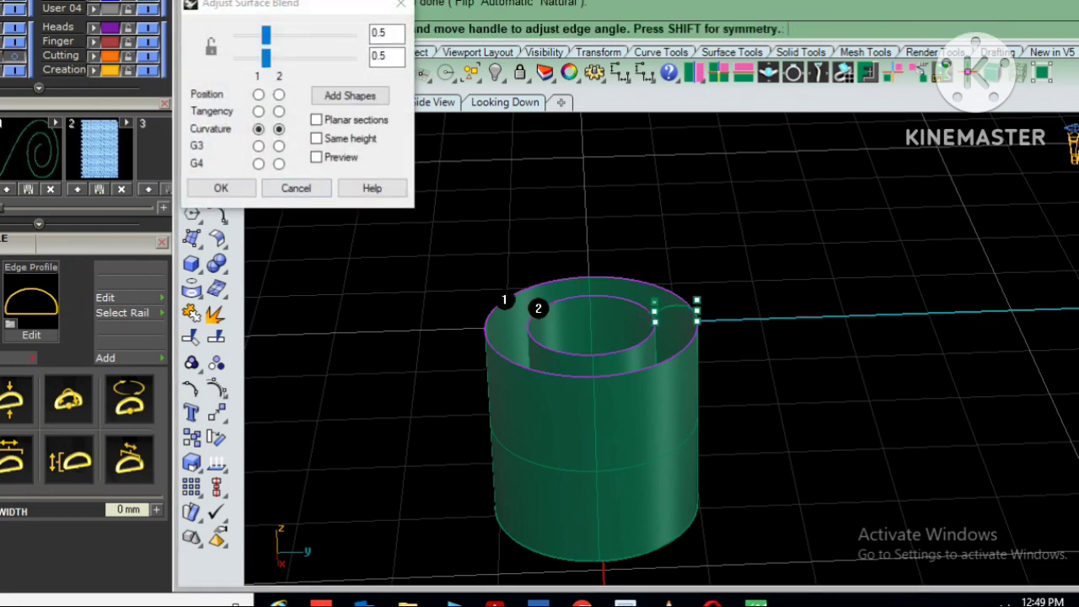
{"action": "key", "text": "Return"}
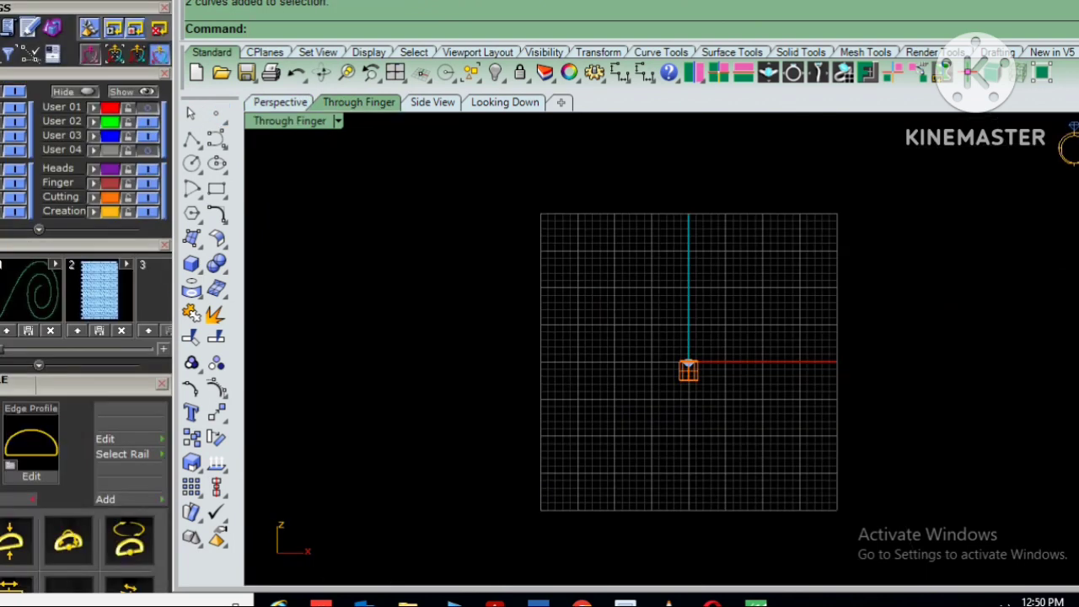
Move the yellow arc and stone block upward, then undo the last offset.
{"action": "left_click_drag", "start_coordinate": [657, 377], "coordinate": [647, 393]}
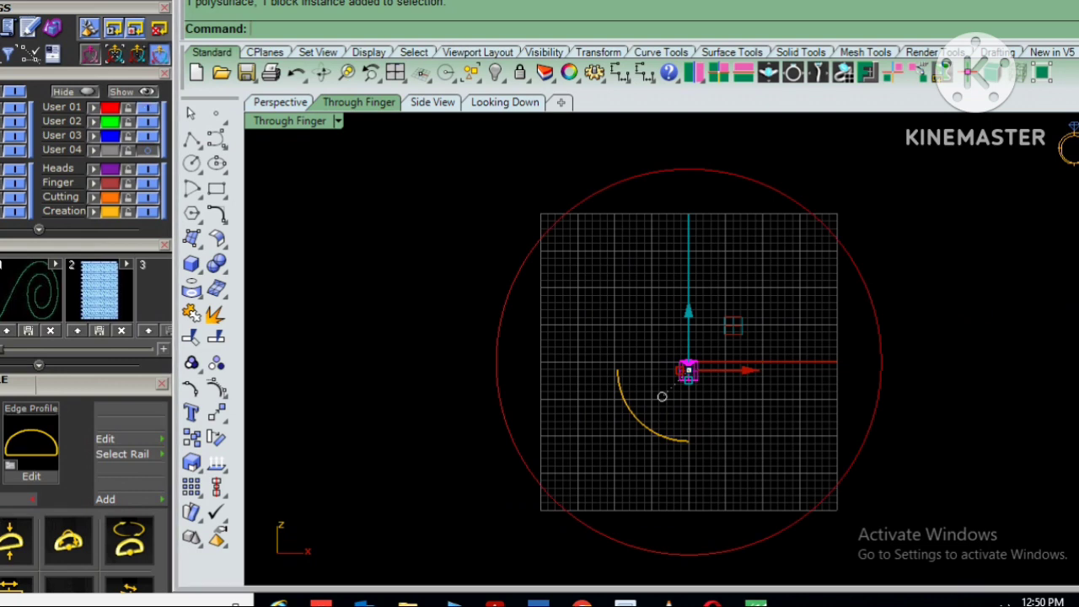
{"action": "left_click_drag", "start_coordinate": [689, 314], "coordinate": [689, 117]}
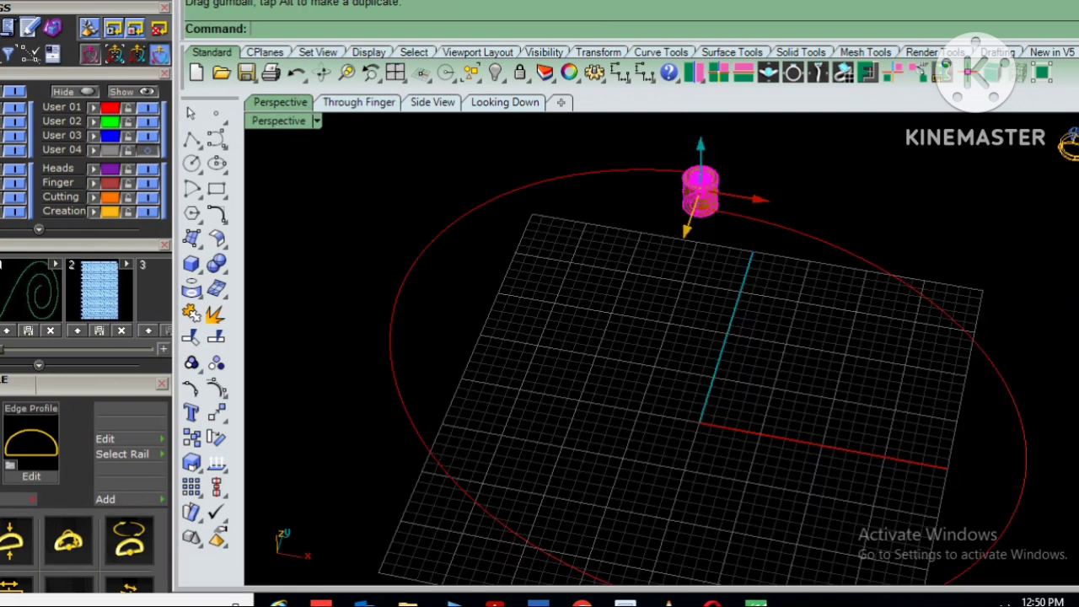
{"action": "key", "text": "ctrl+z"}
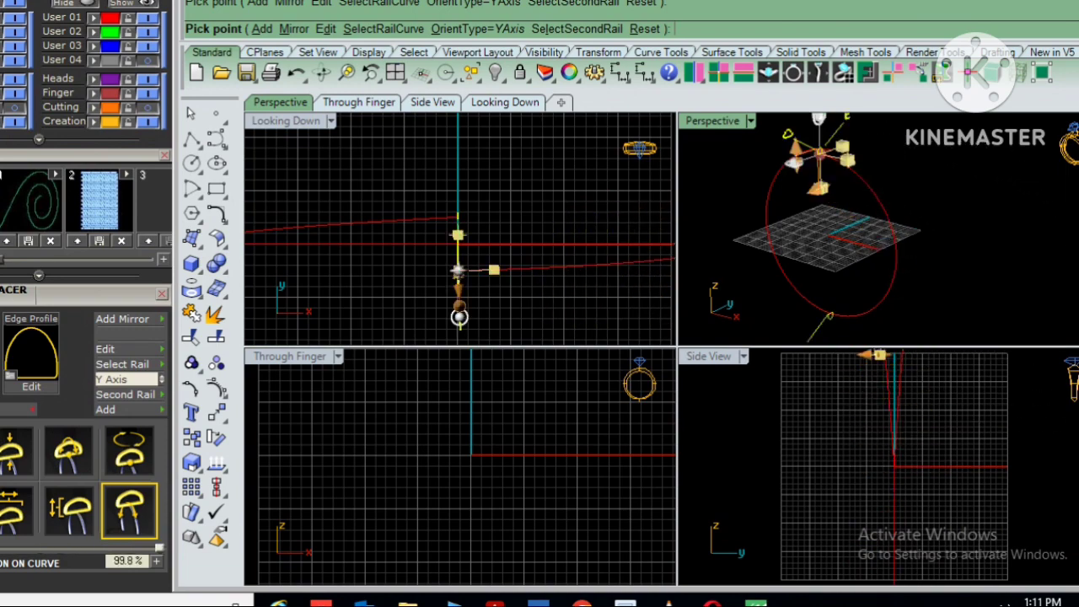
Sweep the profile curve along the circle rail into a solid bangle band.
{"action": "key", "text": "Escape"}
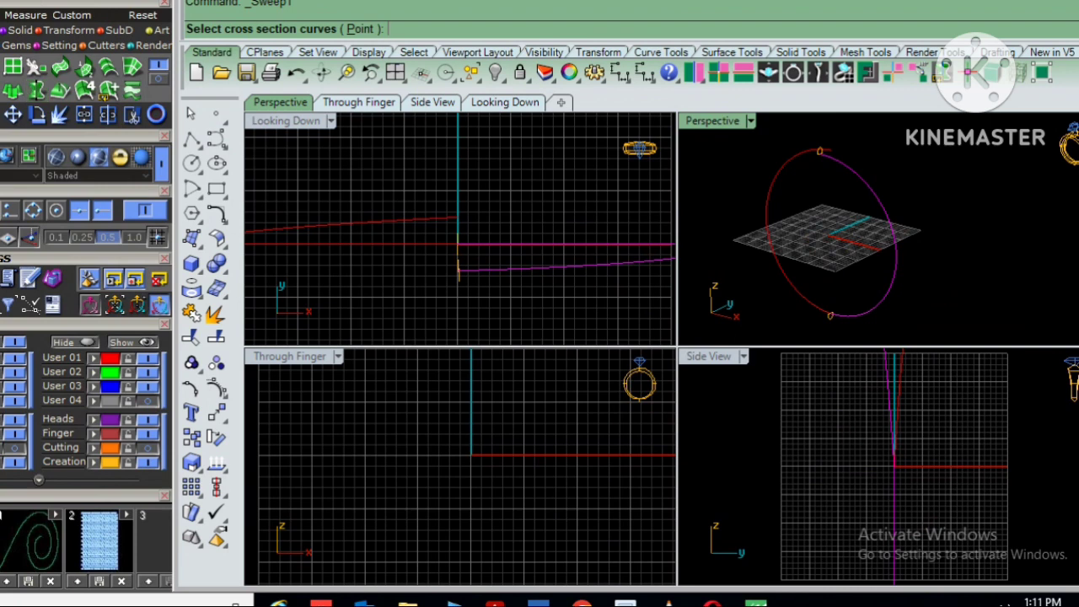
{"action": "left_click", "coordinate": [842, 160]}
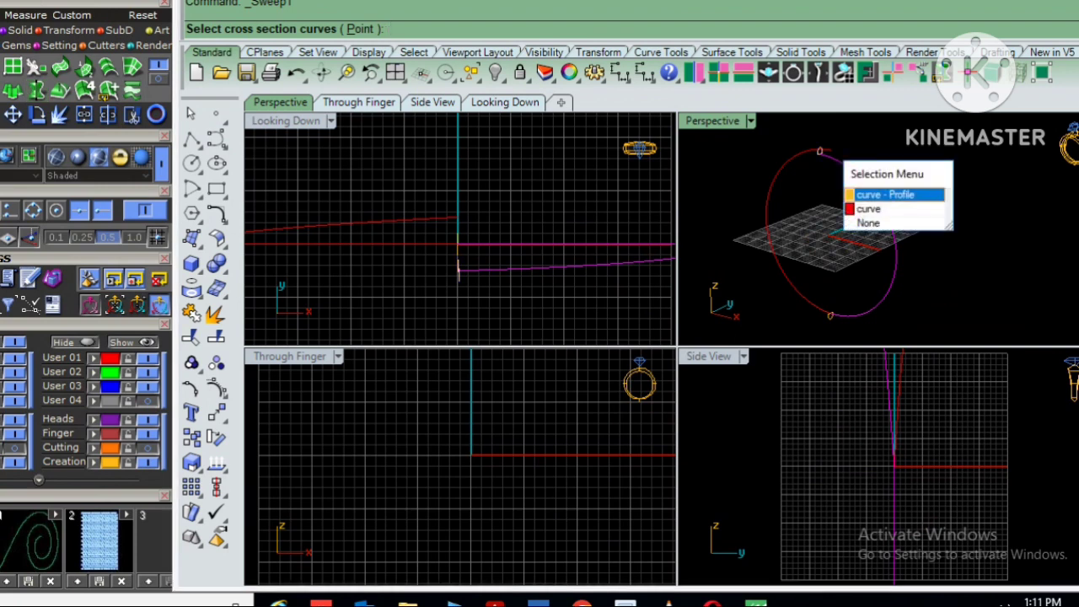
{"action": "left_click", "coordinate": [885, 195]}
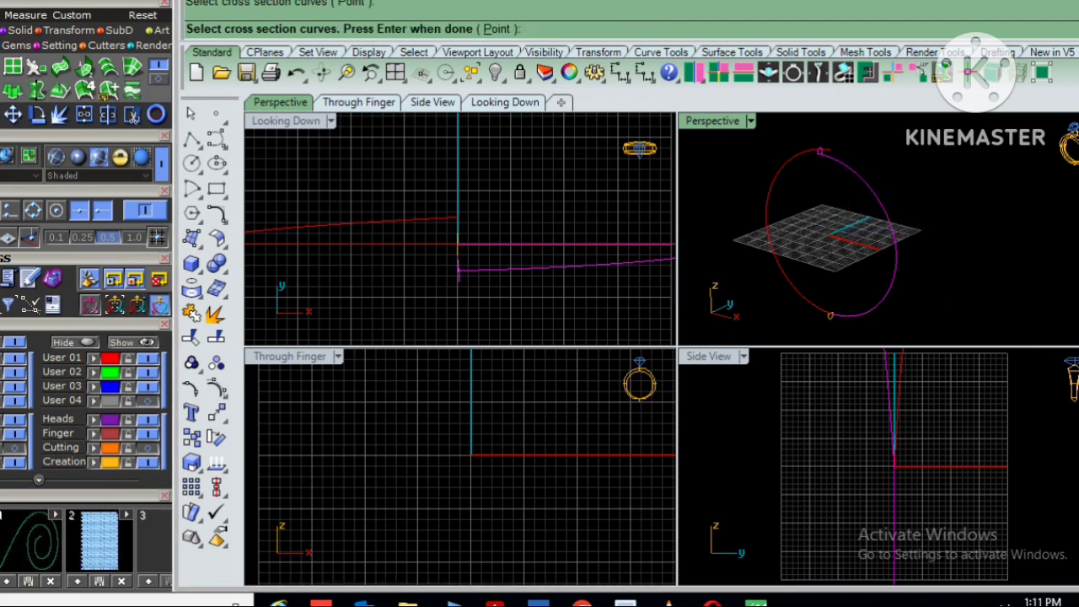
{"action": "scroll", "coordinate": [831, 320], "scroll_direction": "up", "scroll_amount": 3}
{"action": "scroll", "coordinate": [830, 320], "scroll_direction": "up", "scroll_amount": 2}
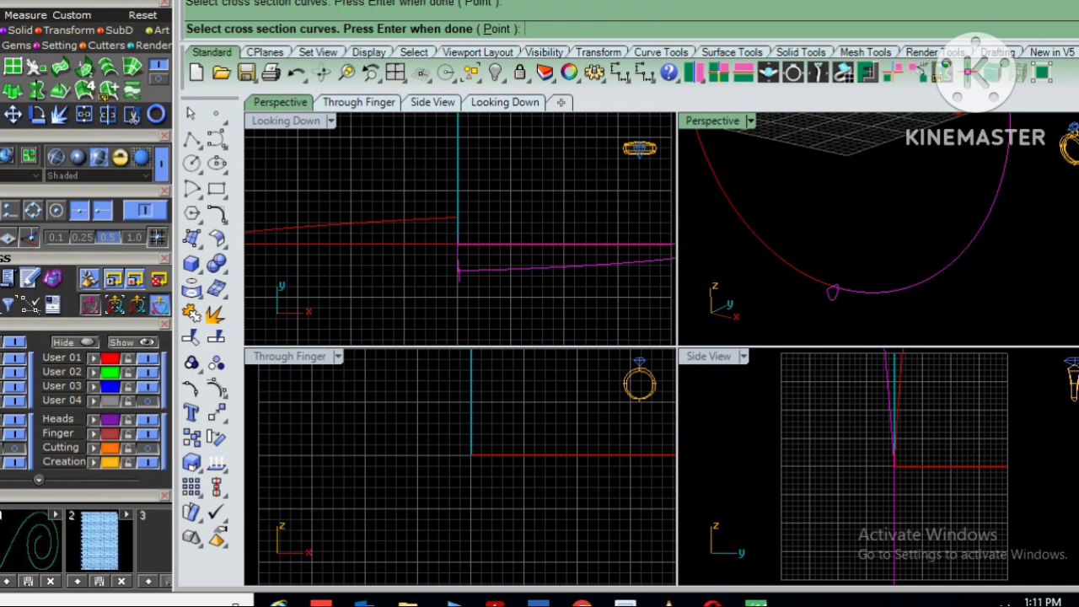
{"action": "key", "text": "Return"}
{"action": "key", "text": "Return"}
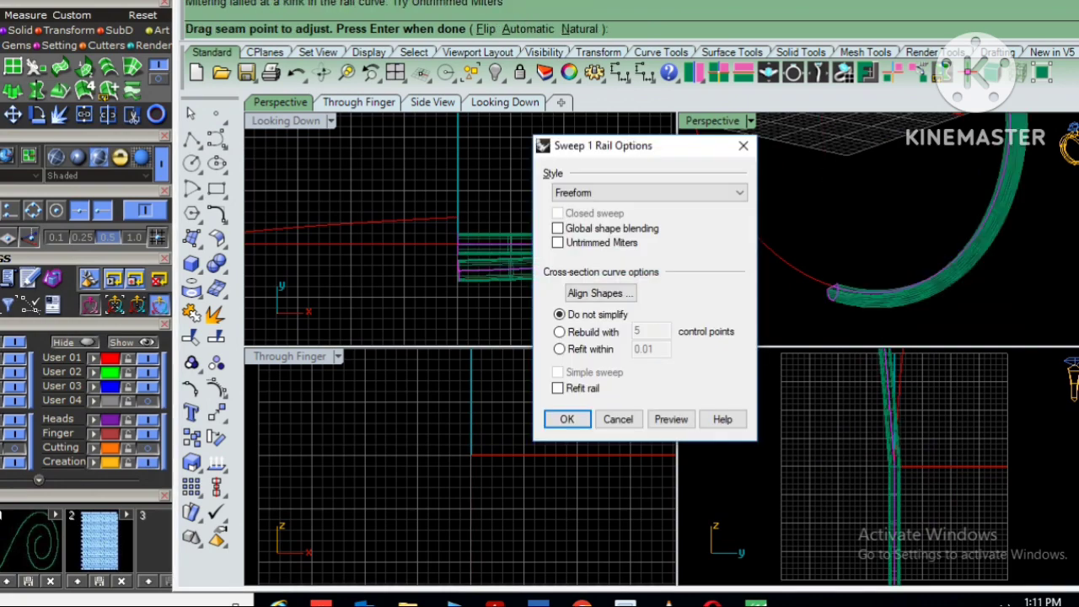
{"action": "left_click", "coordinate": [566, 419]}
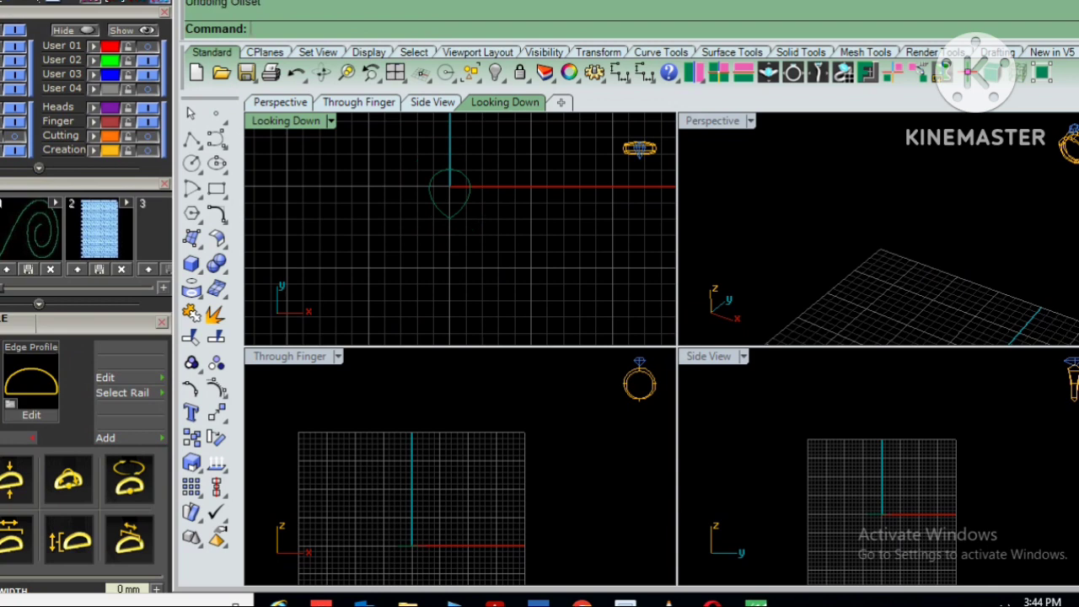
Offset the teardrop curve outward and loft both curves into a flat pear ring.
{"action": "left_click", "coordinate": [400, 243]}
{"action": "key", "text": "Return"}
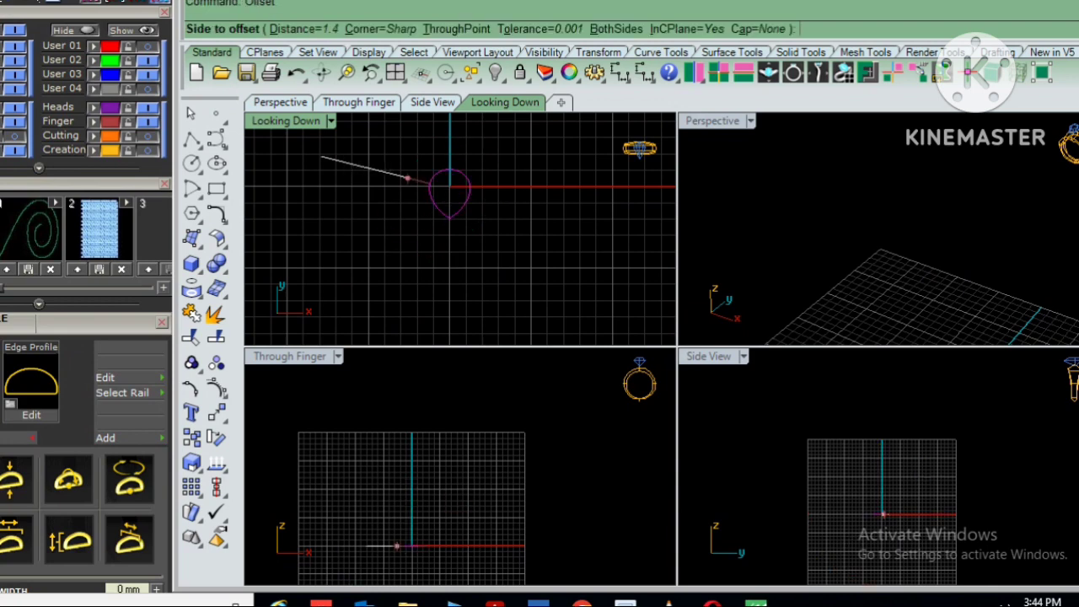
{"action": "left_click", "coordinate": [366, 162]}
{"action": "left_click_drag", "start_coordinate": [546, 138], "coordinate": [422, 245]}
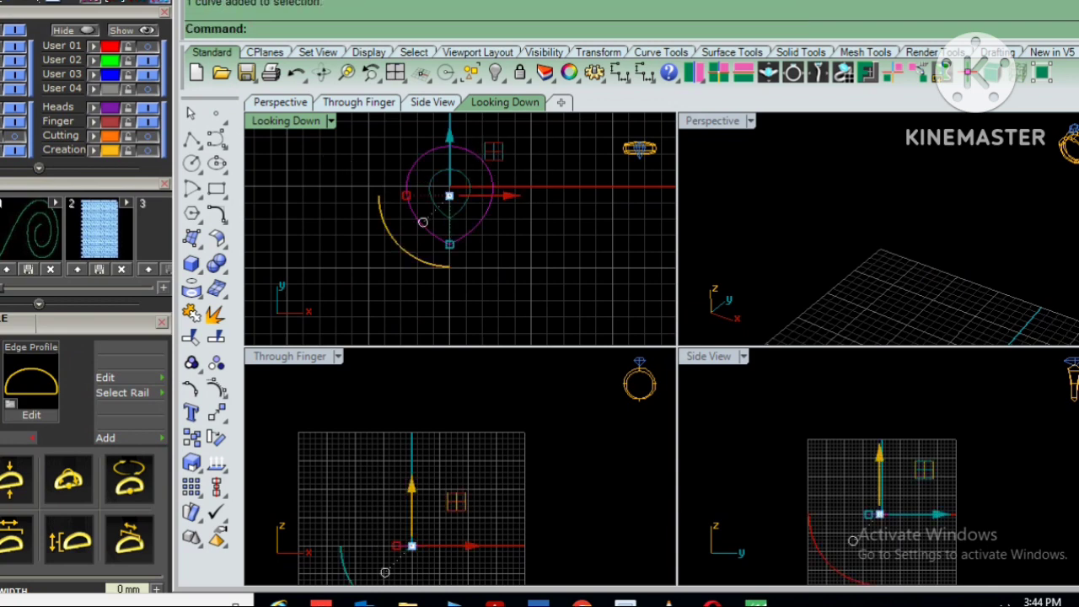
{"action": "left_click_drag", "start_coordinate": [529, 152], "coordinate": [447, 187]}
{"action": "type", "text": "Loft"}
{"action": "key", "text": "Return"}
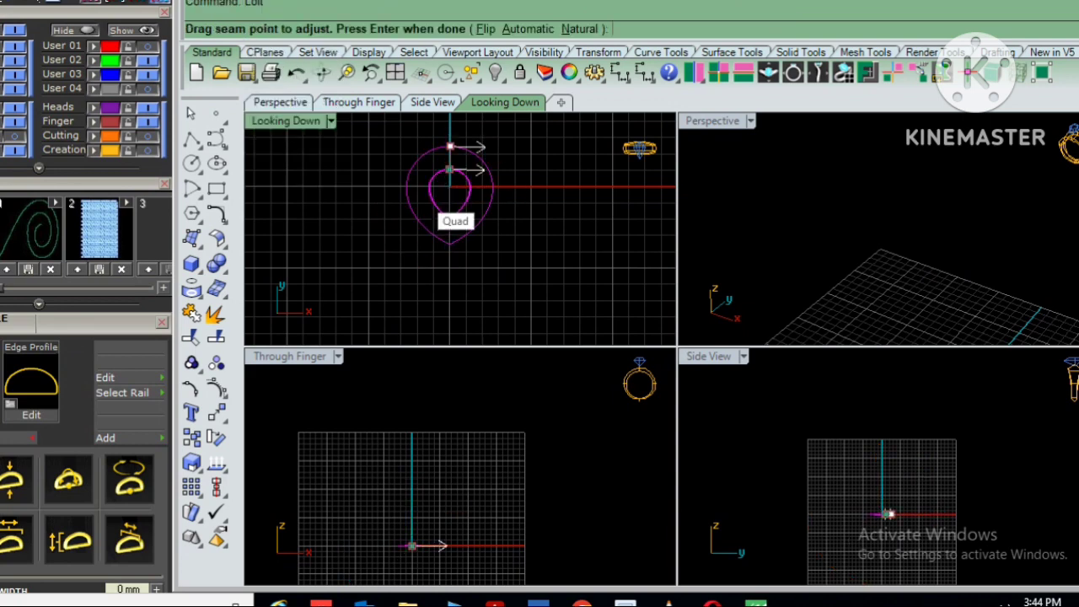
{"action": "key", "text": "Return"}
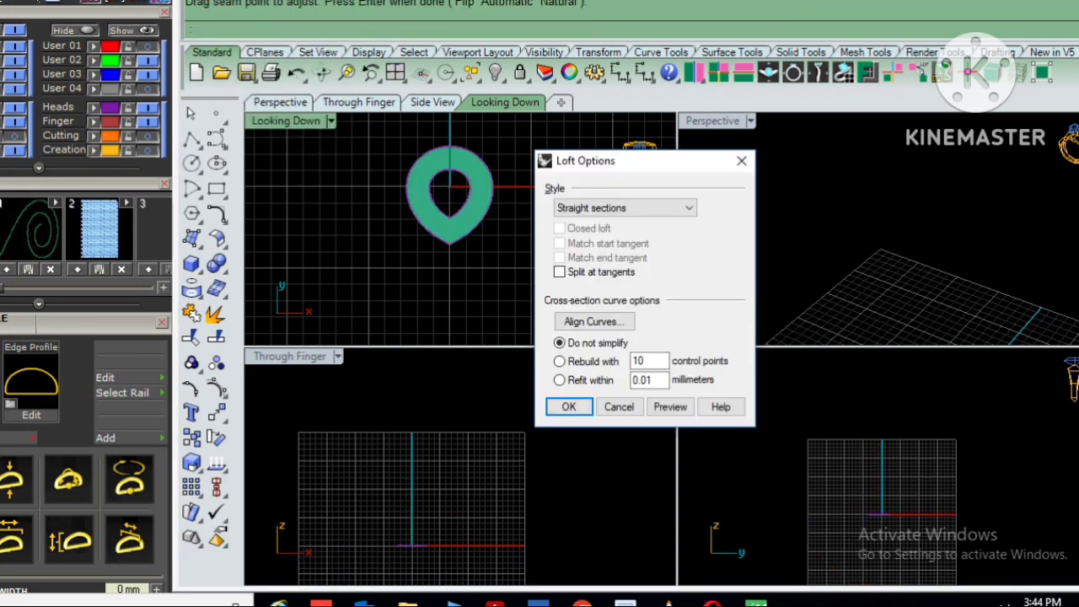
{"action": "left_click", "coordinate": [569, 406]}
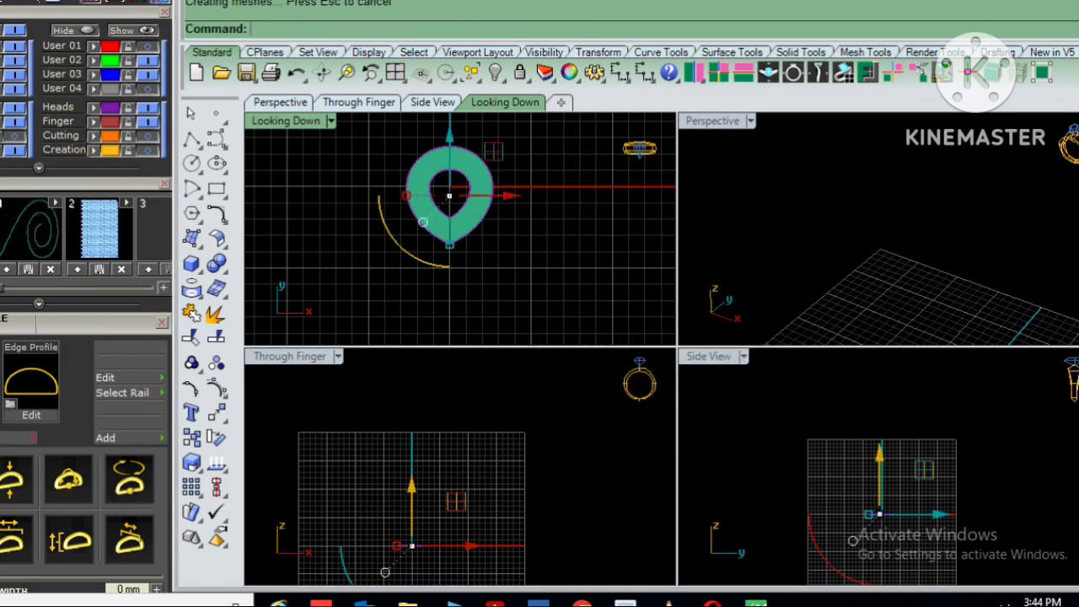
Offset the pear loft 2.5 downward into a solid bezel wall.
{"action": "type", "text": "Off"}
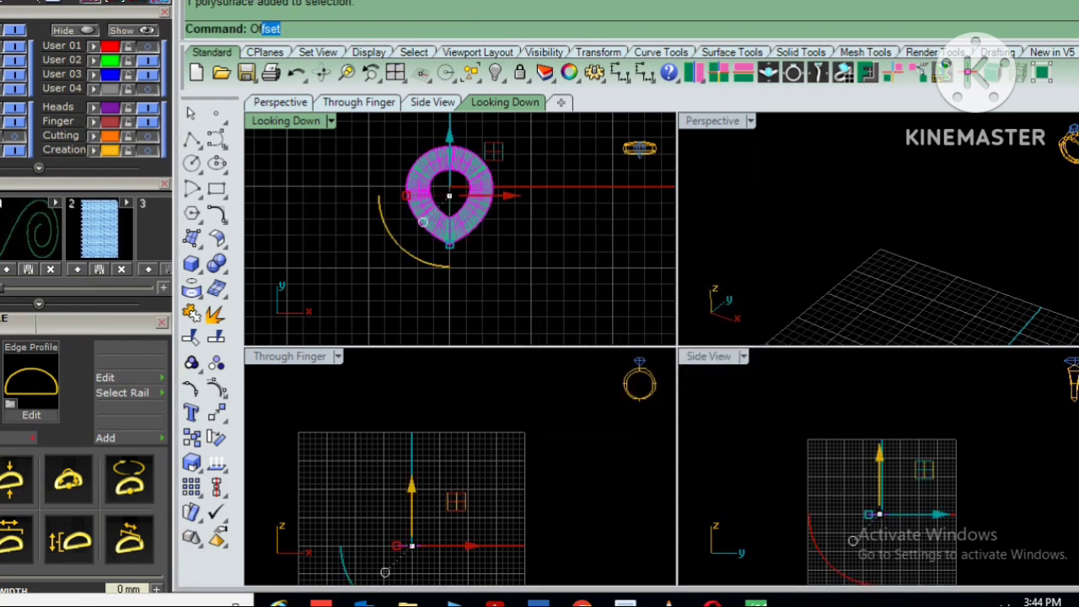
{"action": "type", "text": "s"}
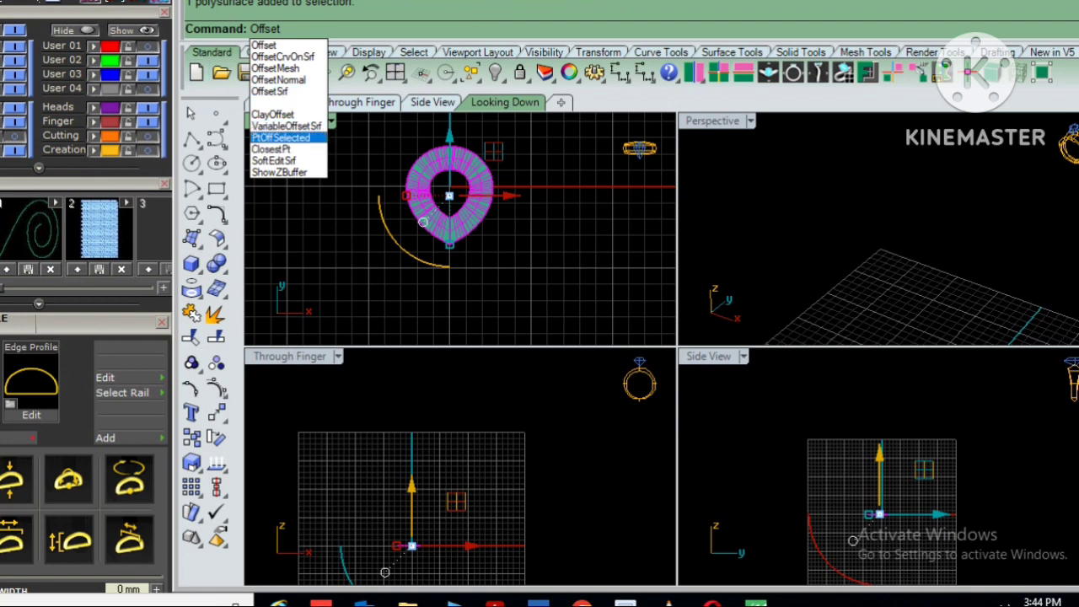
{"action": "key", "text": "Up"}
{"action": "key", "text": "Return"}
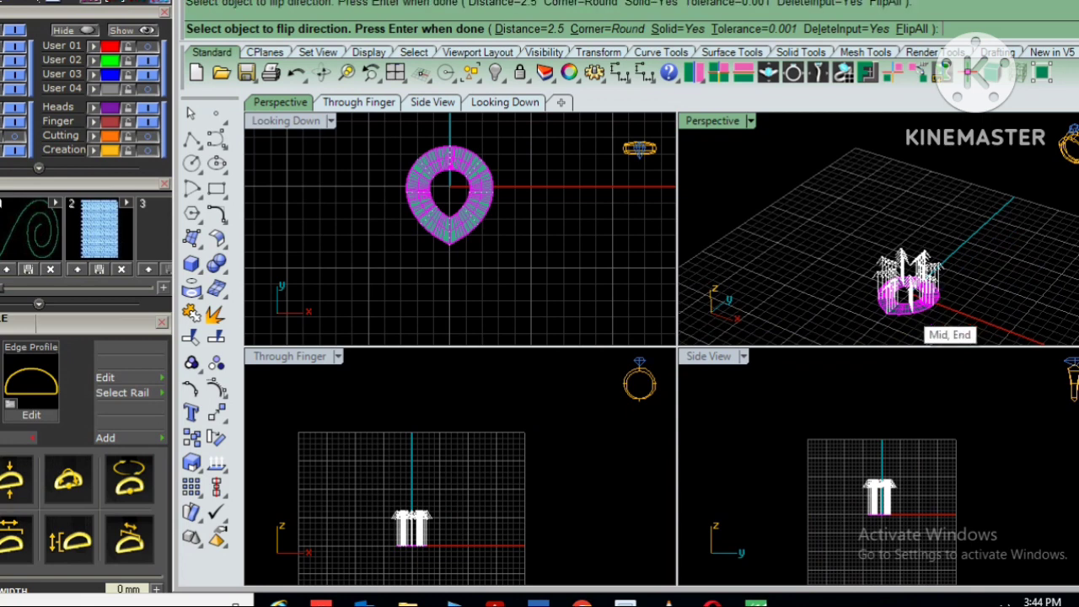
{"action": "left_click", "coordinate": [911, 325]}
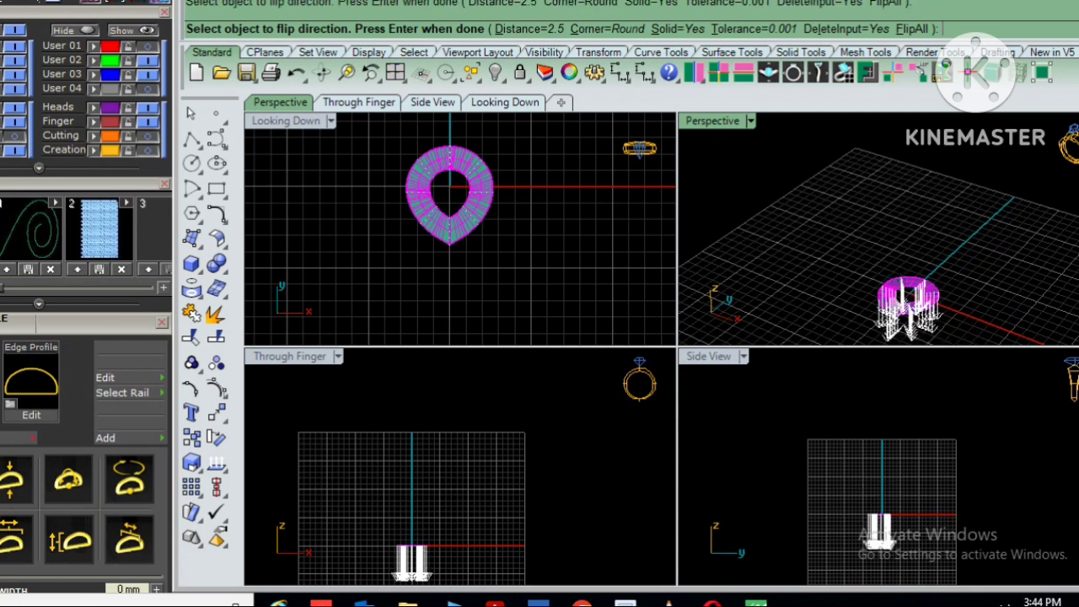
{"action": "type", "text": "2.5"}
{"action": "key", "text": "Return"}
{"action": "key", "text": "Return"}
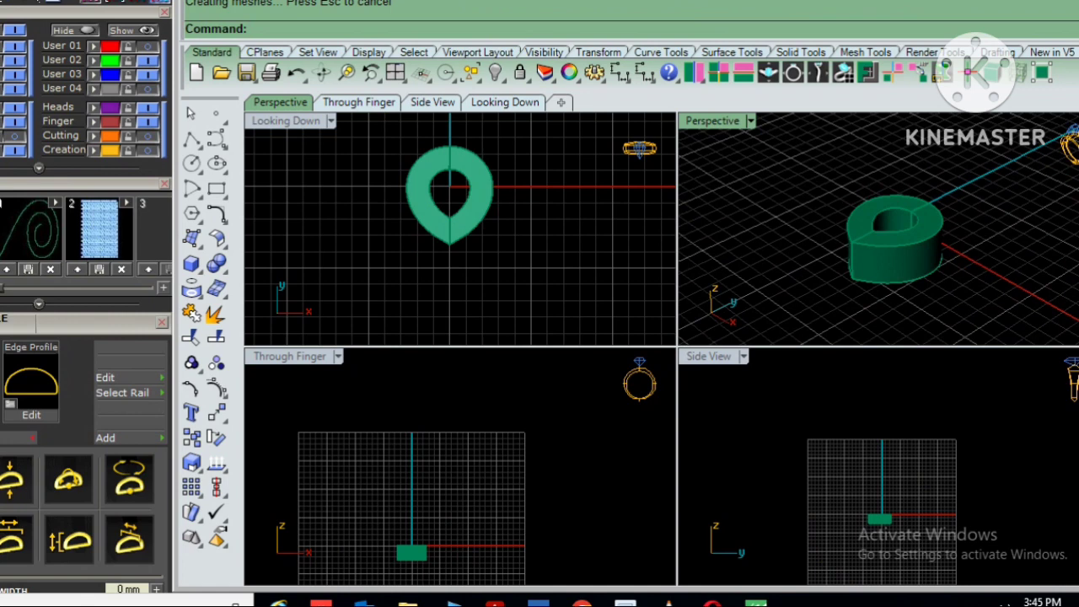
Offset the bezel's top edge 0.2 inward along its surface, then select the solid bezel.
{"action": "type", "text": "Offset"}
{"action": "key", "text": "Down"}
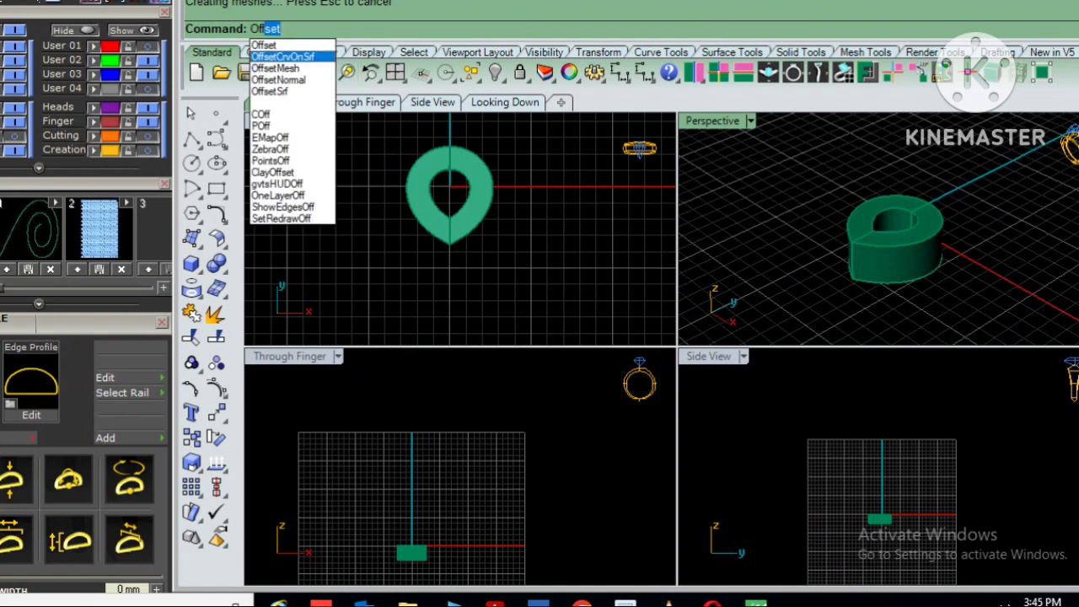
{"action": "key", "text": "Return"}
{"action": "left_click", "coordinate": [941, 247]}
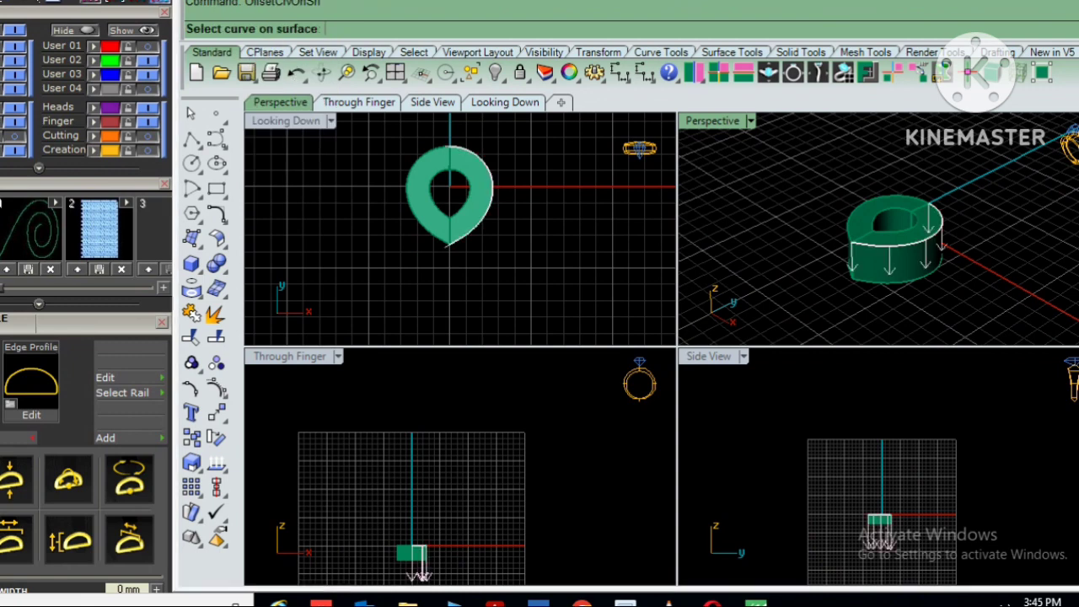
{"action": "left_click", "coordinate": [998, 300]}
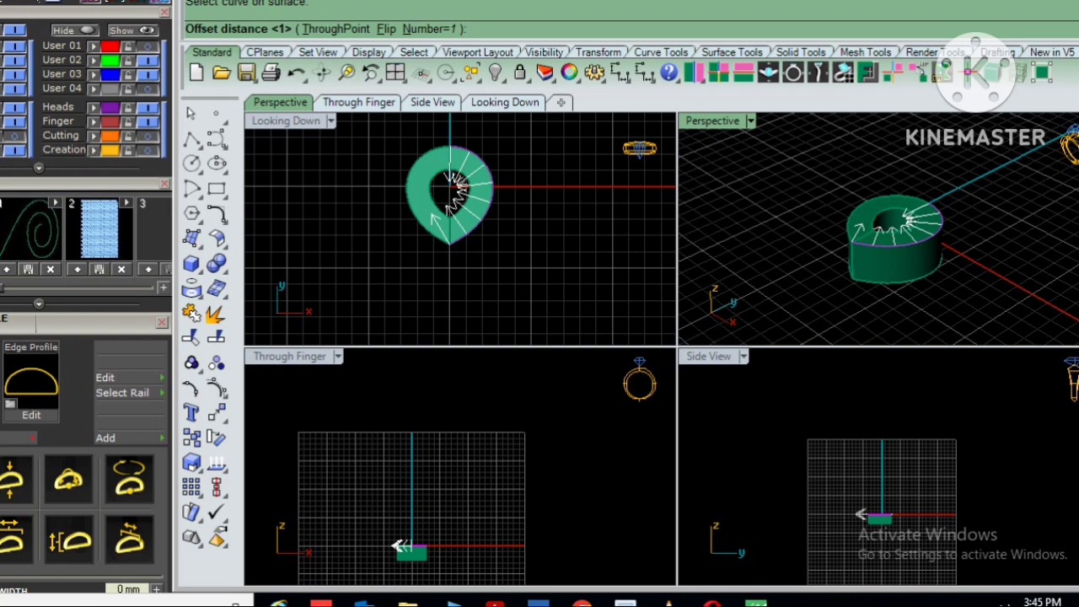
{"action": "type", "text": "0.2"}
{"action": "key", "text": "Return"}
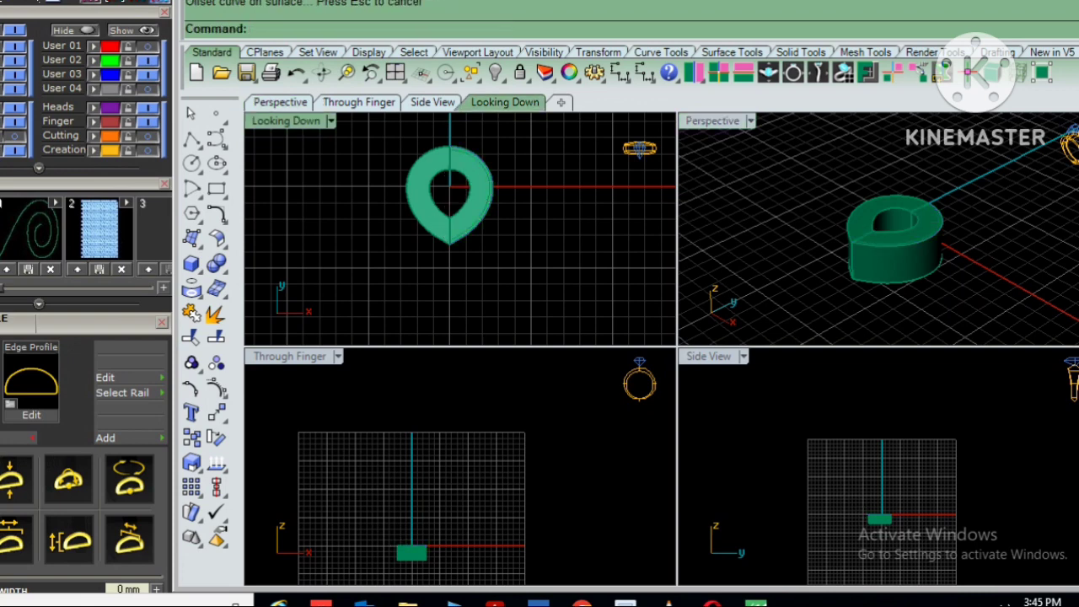
{"action": "scroll", "coordinate": [876, 227], "scroll_direction": "up", "scroll_amount": 3}
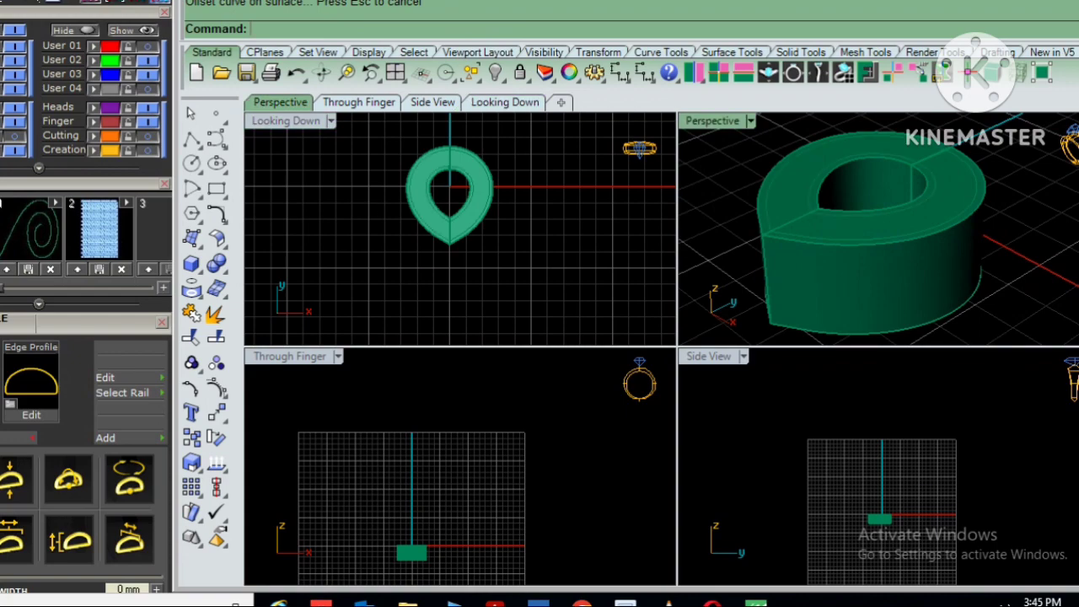
{"action": "left_click", "coordinate": [828, 253]}
Delete the solid bezel, join its outline curves and loft them into a surface.
{"action": "key", "text": "Delete"}
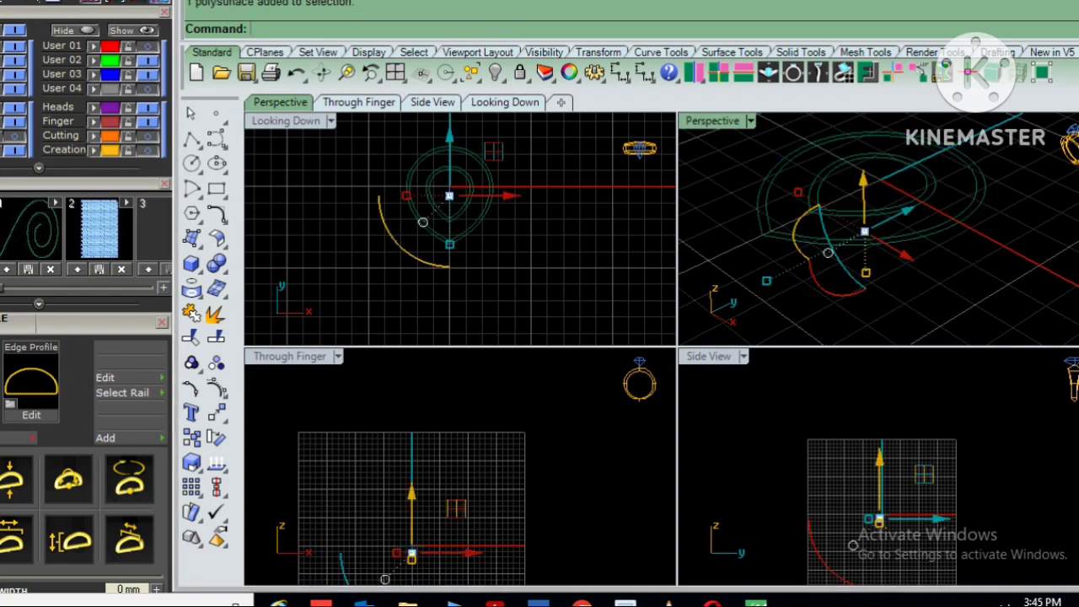
{"action": "key", "text": "ctrl+j"}
{"action": "type", "text": "Loft"}
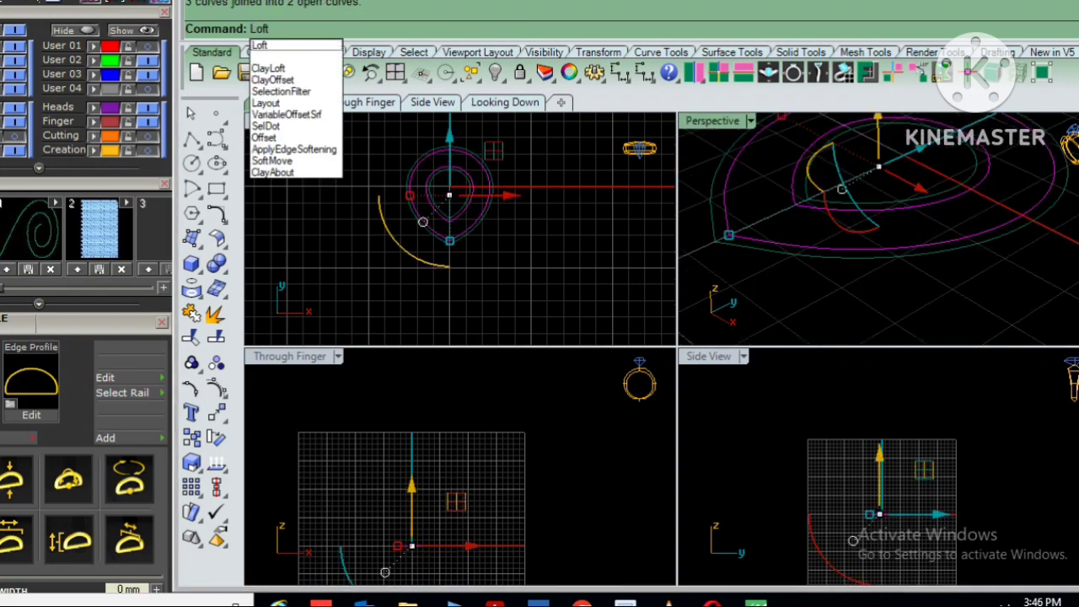
{"action": "key", "text": "Return"}
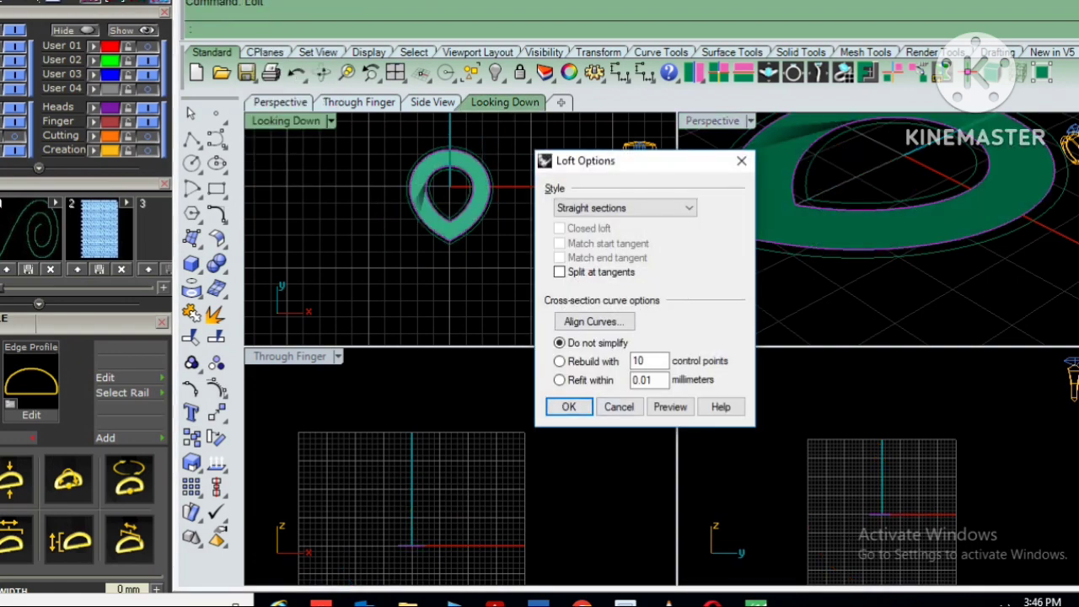
{"action": "left_click", "coordinate": [568, 407]}
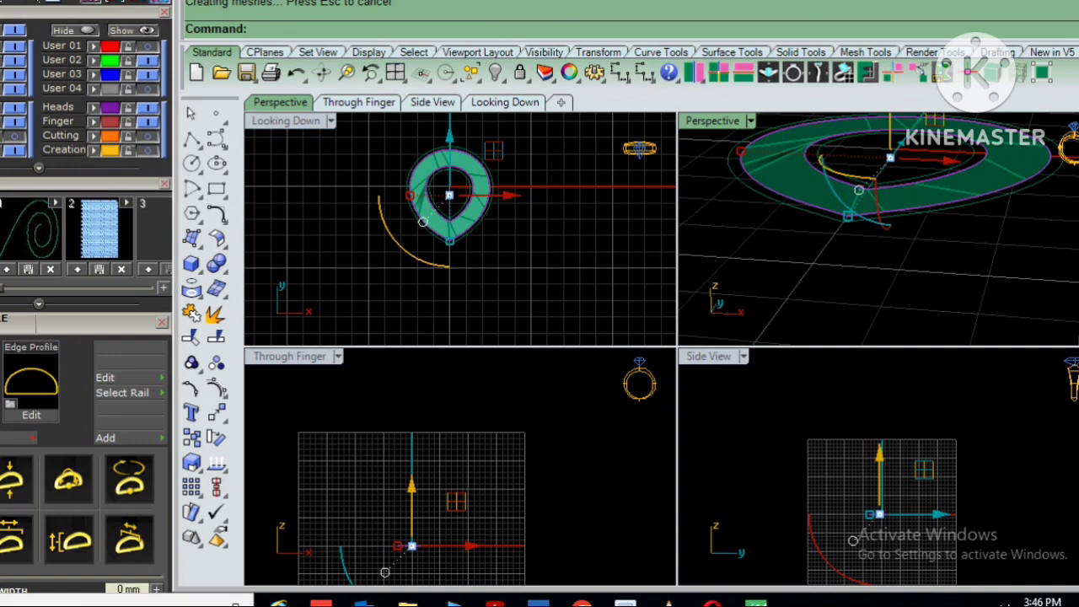
Offset the teardrop surface into a solid and Boolean-subtract it from the shank.
{"action": "type", "text": "o"}
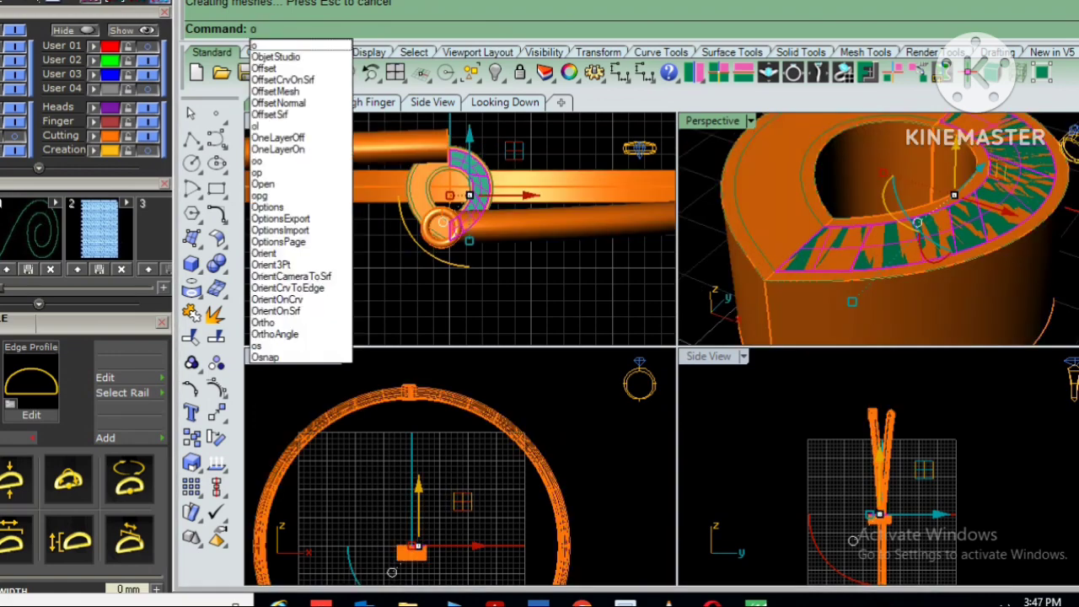
{"action": "type", "text": "ffset"}
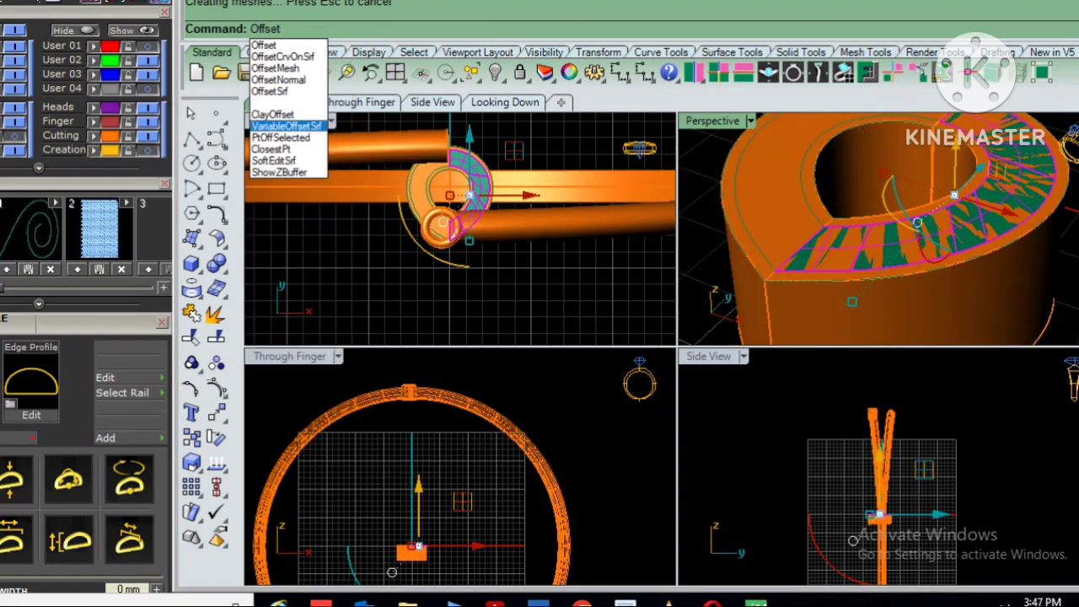
{"action": "key", "text": "Up"}
{"action": "key", "text": "Return"}
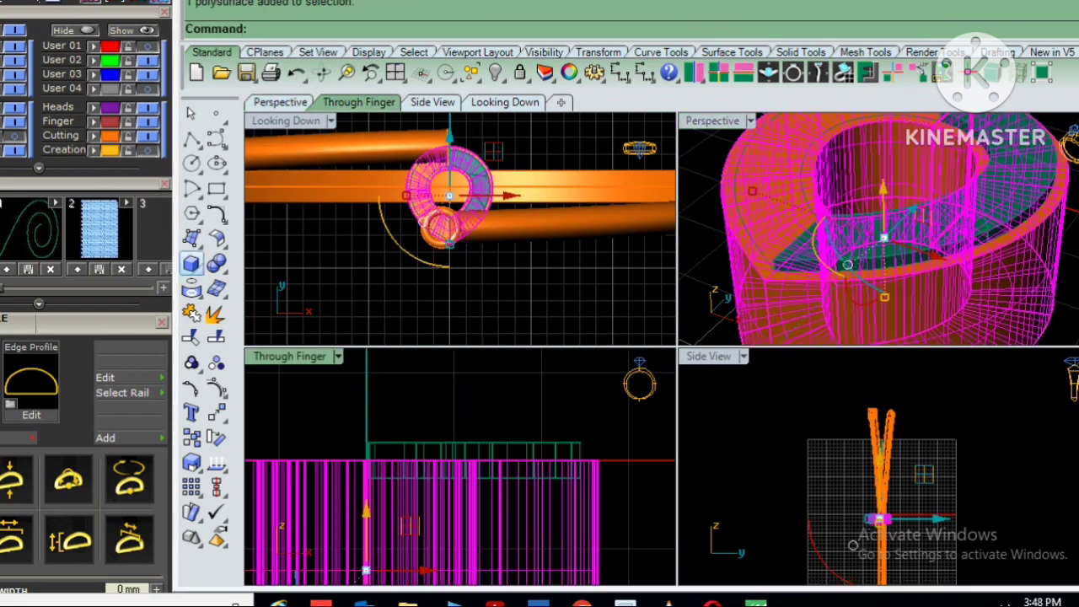
{"action": "key", "text": "Return"}
{"action": "left_click", "coordinate": [216, 264]}
{"action": "left_click", "coordinate": [256, 272]}
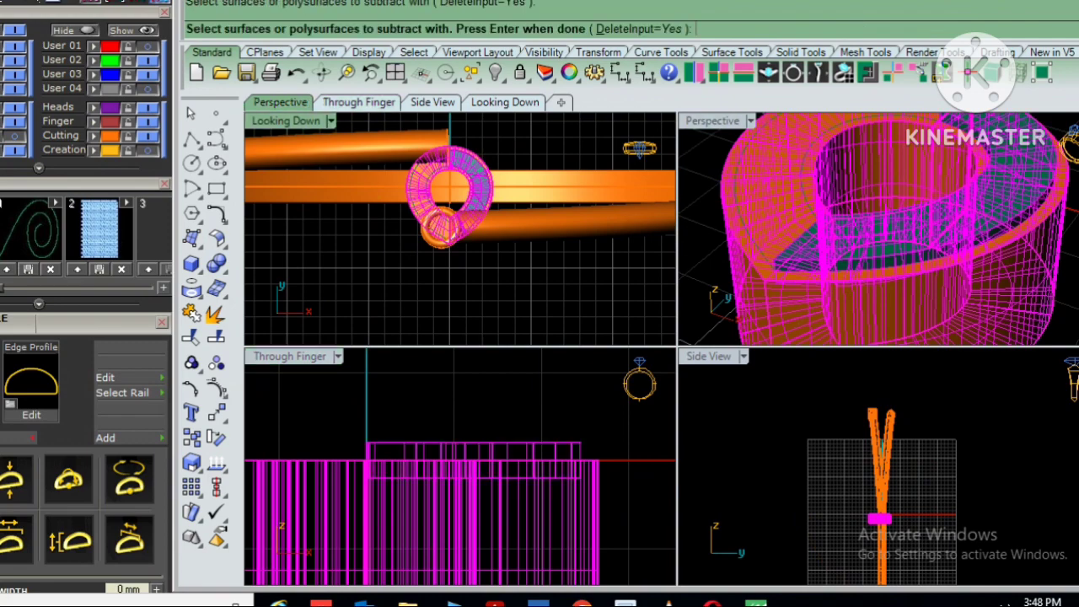
{"action": "key", "text": "Return"}
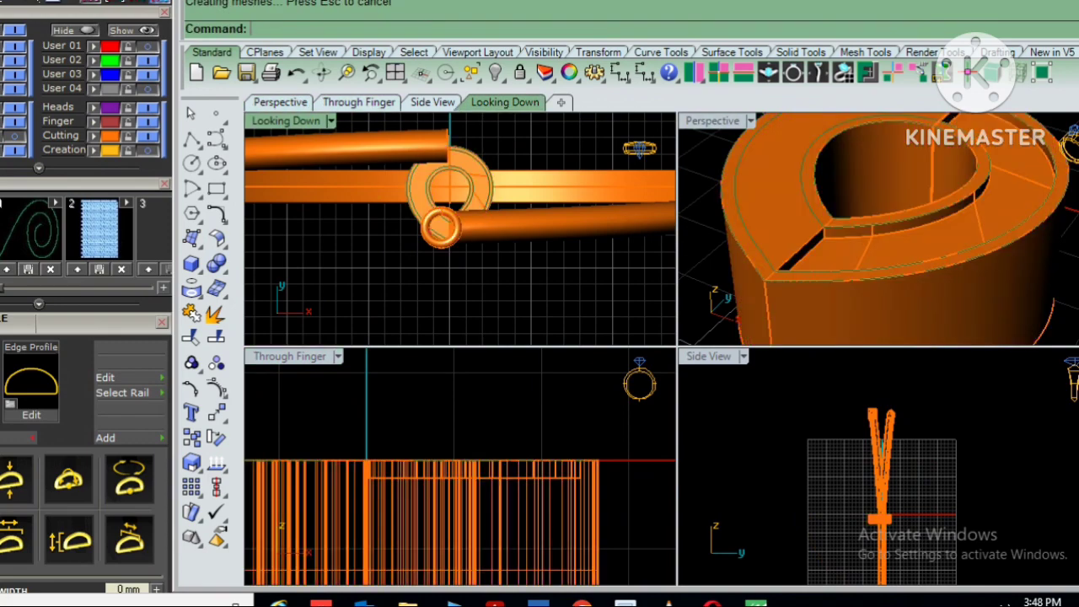
{"action": "right_click_drag", "start_coordinate": [877, 228], "coordinate": [826, 248]}
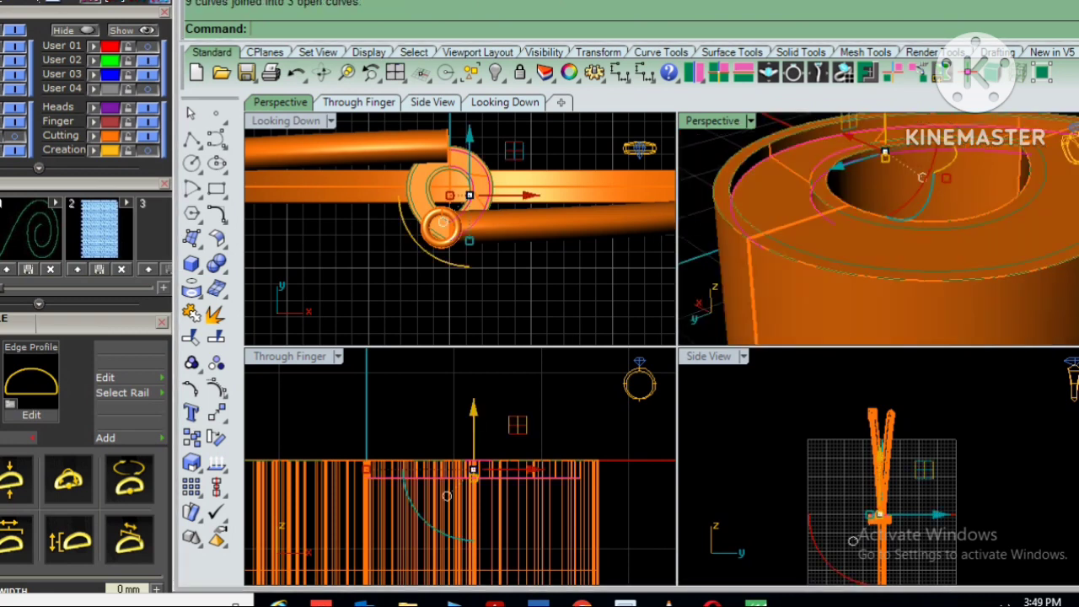
Create one tween curve midway between the pear bezel's inner and outer rim curves.
{"action": "type", "text": "TweenCurves"}
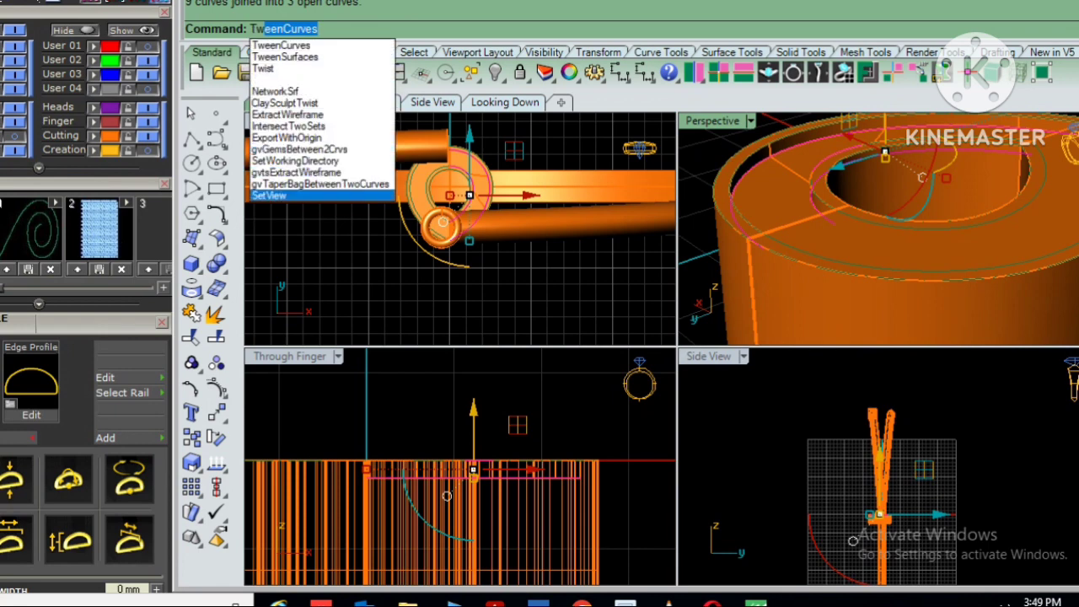
{"action": "key", "text": "Return"}
{"action": "right_click_drag", "start_coordinate": [877, 253], "coordinate": [843, 287]}
{"action": "left_click", "coordinate": [905, 284]}
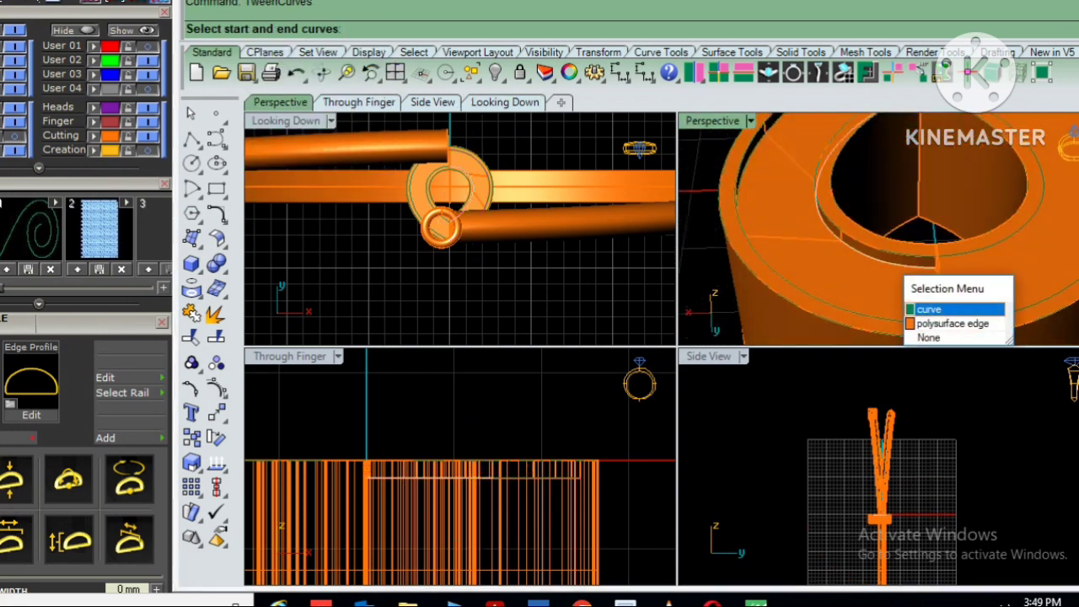
{"action": "left_click", "coordinate": [926, 307]}
{"action": "right_click_drag", "start_coordinate": [926, 307], "coordinate": [910, 295]}
{"action": "right_click_drag", "start_coordinate": [877, 227], "coordinate": [855, 198]}
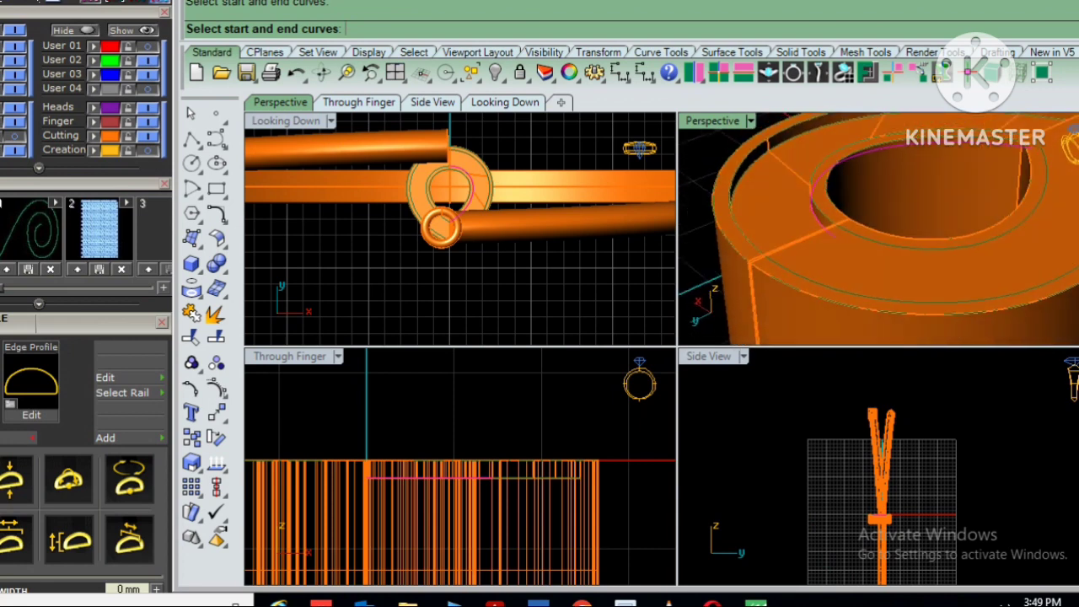
{"action": "left_click", "coordinate": [767, 177]}
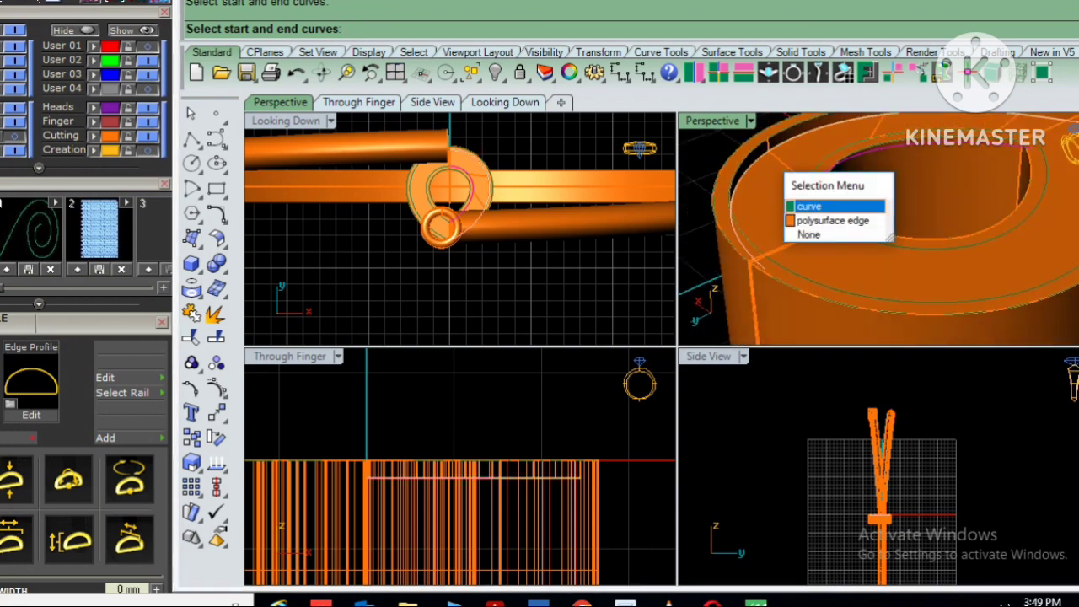
{"action": "left_click", "coordinate": [797, 205]}
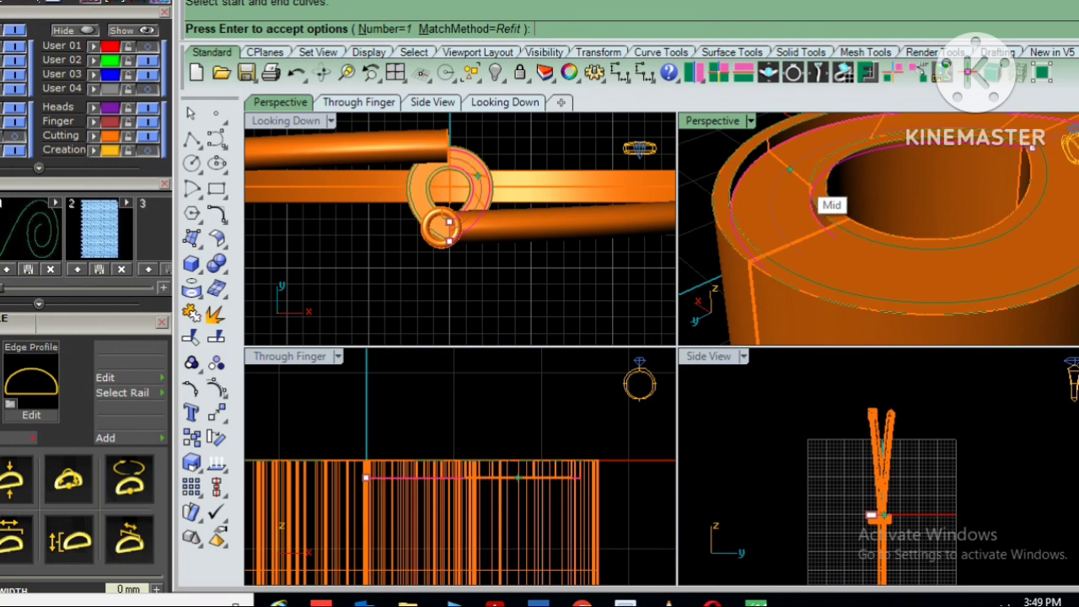
{"action": "mouse_move", "coordinate": [910, 268]}
{"action": "right_mouse_down"}
{"action": "mouse_move", "coordinate": [1033, 287]}
{"action": "mouse_move", "coordinate": [1020, 270]}
{"action": "right_mouse_up"}
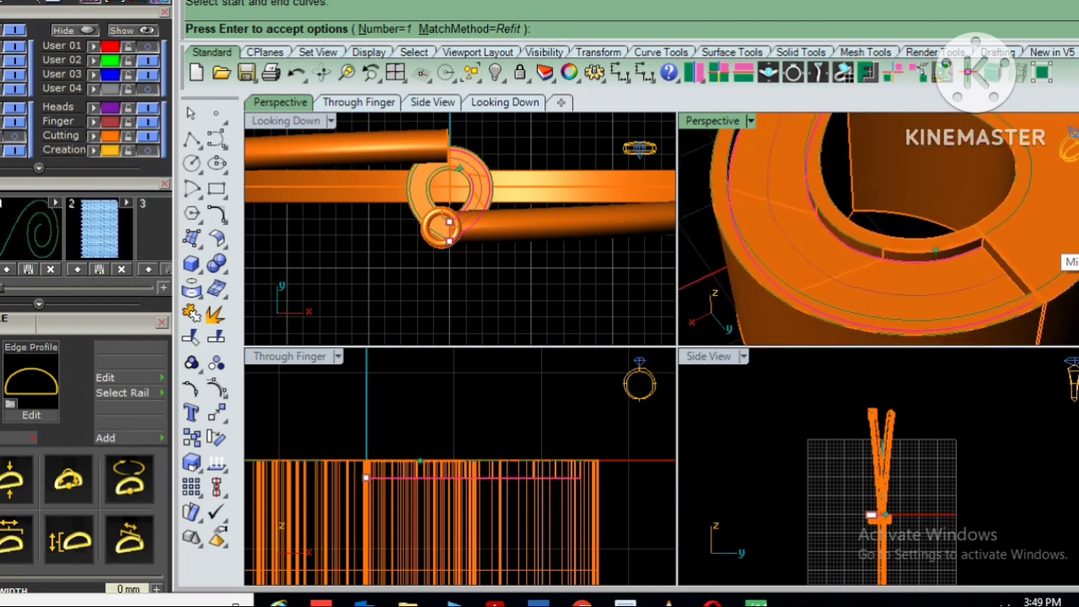
{"action": "key", "text": "Return"}
{"action": "left_click", "coordinate": [793, 217]}
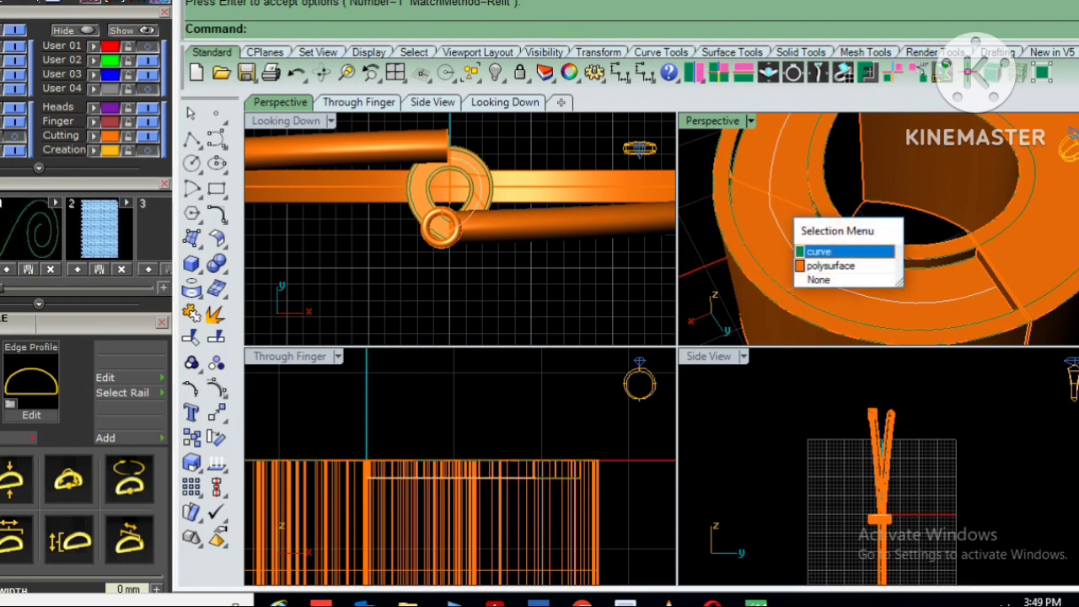
Rebuild the midway curve with 50 points at degree 2.
{"action": "left_click", "coordinate": [812, 247]}
{"action": "type", "text": "R"}
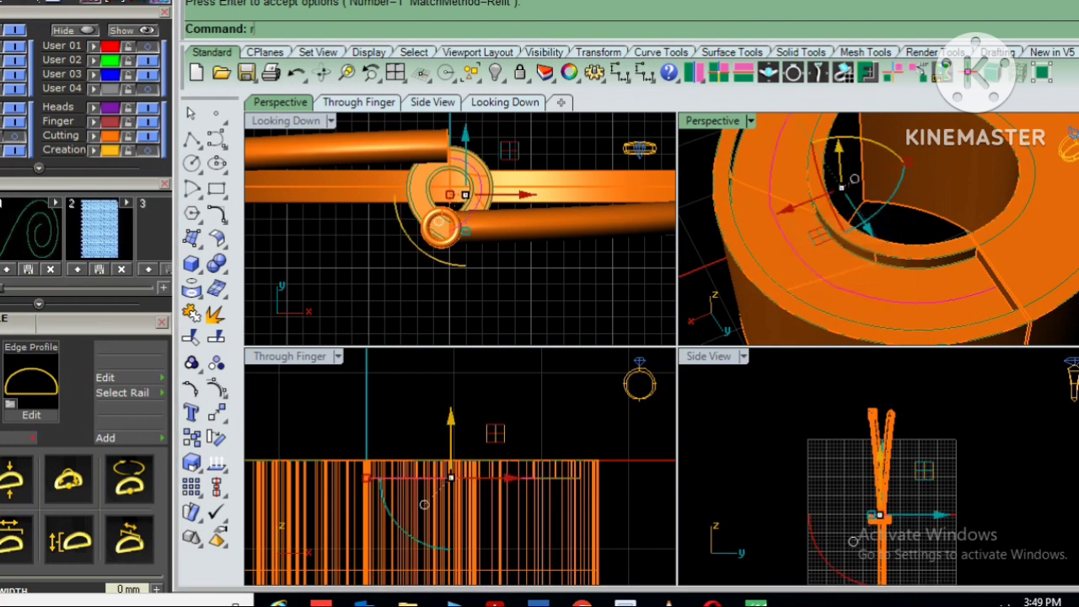
{"action": "type", "text": "ebuild"}
{"action": "key", "text": "Return"}
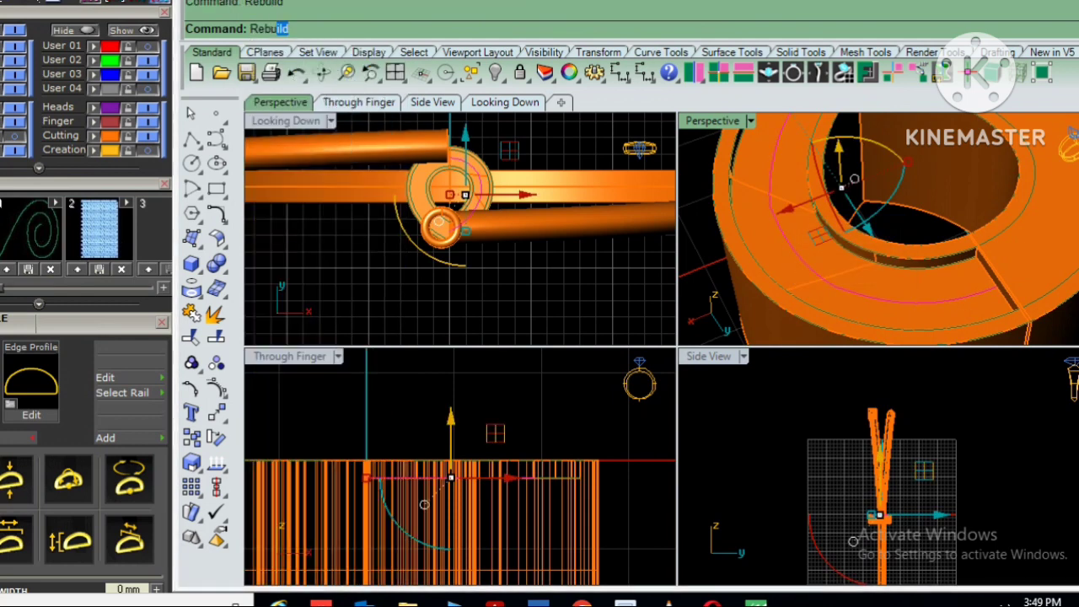
{"action": "double_click", "coordinate": [683, 242]}
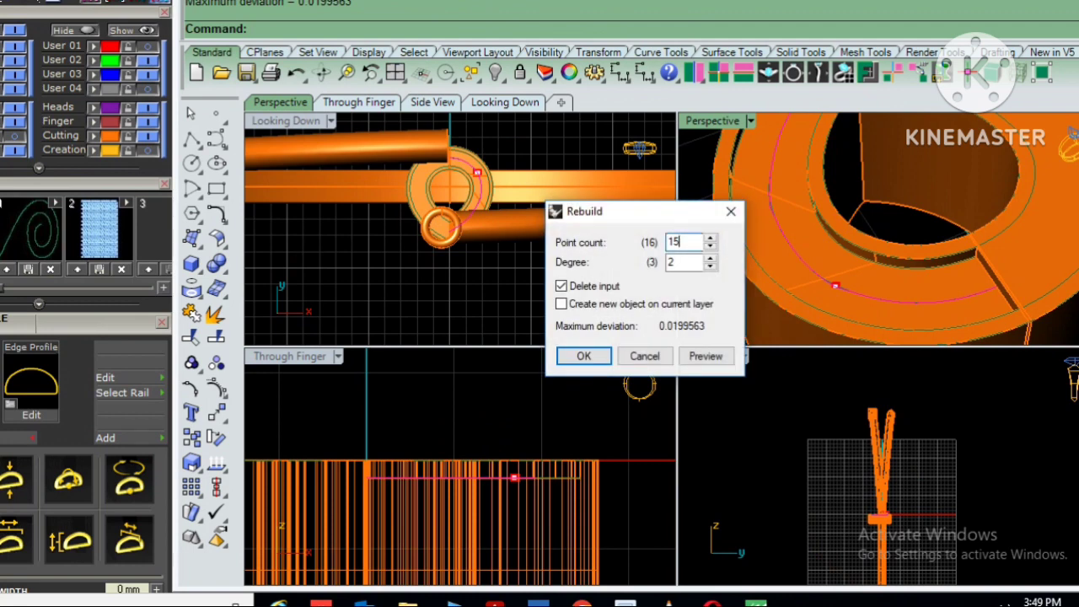
{"action": "key", "text": "BackSpace"}
{"action": "key", "text": "Return"}
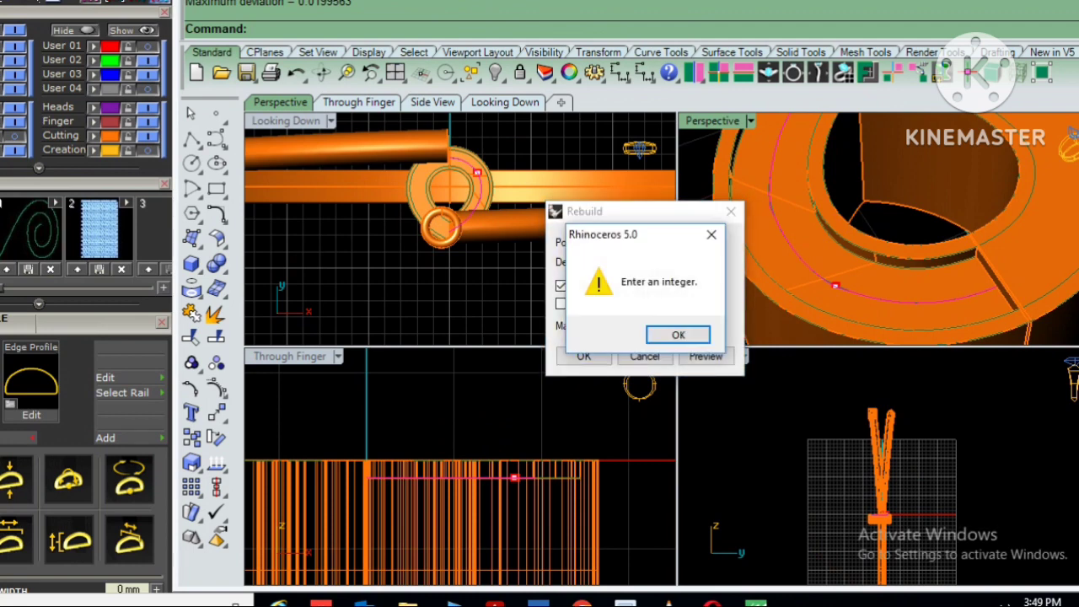
{"action": "key", "text": "Return"}
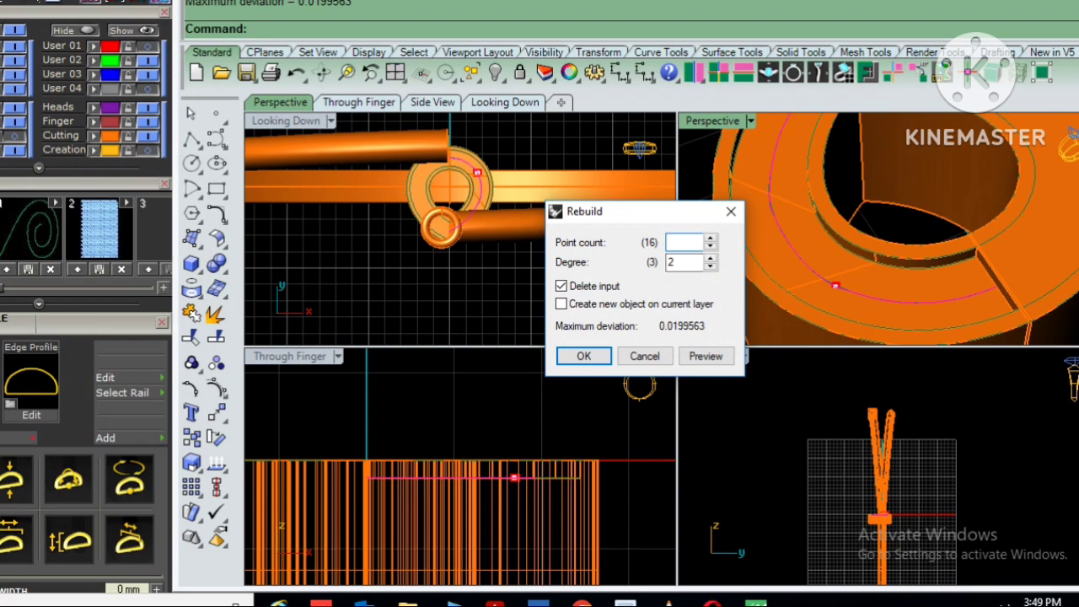
{"action": "type", "text": "50"}
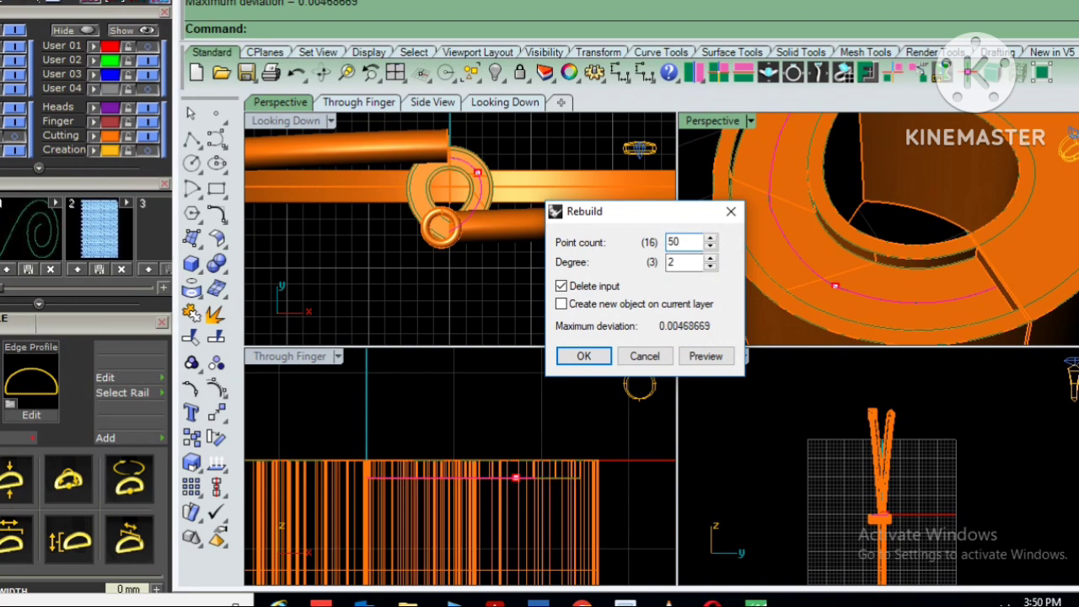
{"action": "key", "text": "Return"}
Smooth the rebuilt curve with factor 0.5 and show its control points.
{"action": "left_click", "coordinate": [854, 178]}
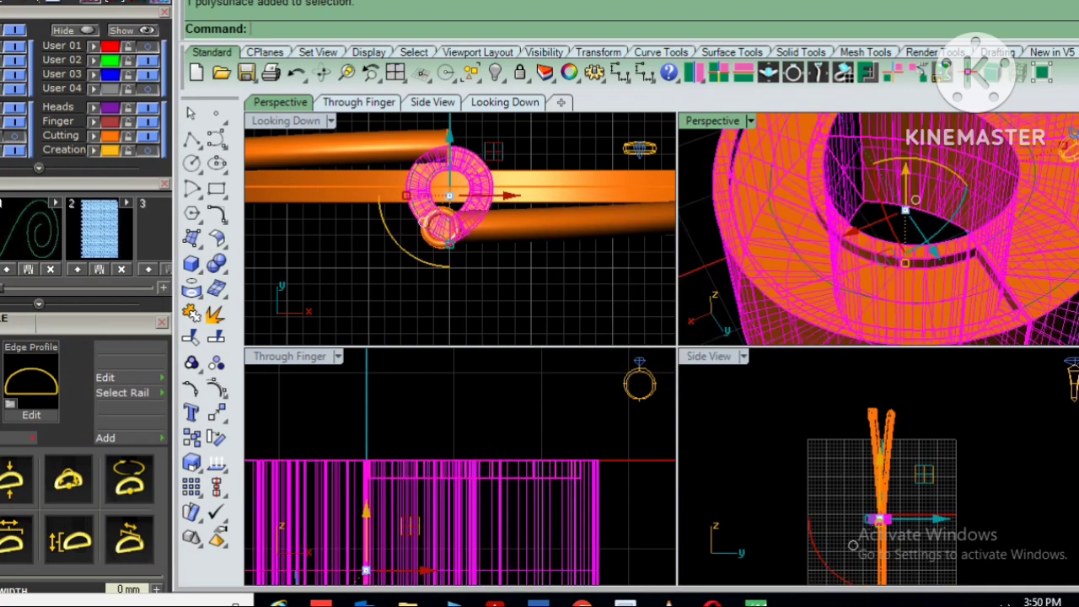
{"action": "left_click", "coordinate": [795, 224]}
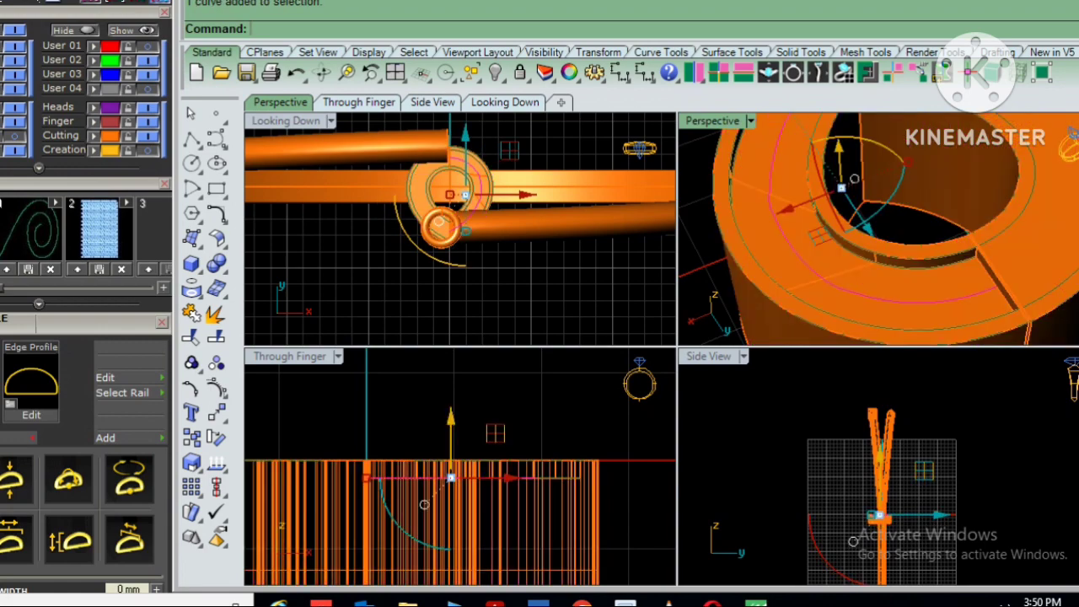
{"action": "type", "text": "SmartTrack"}
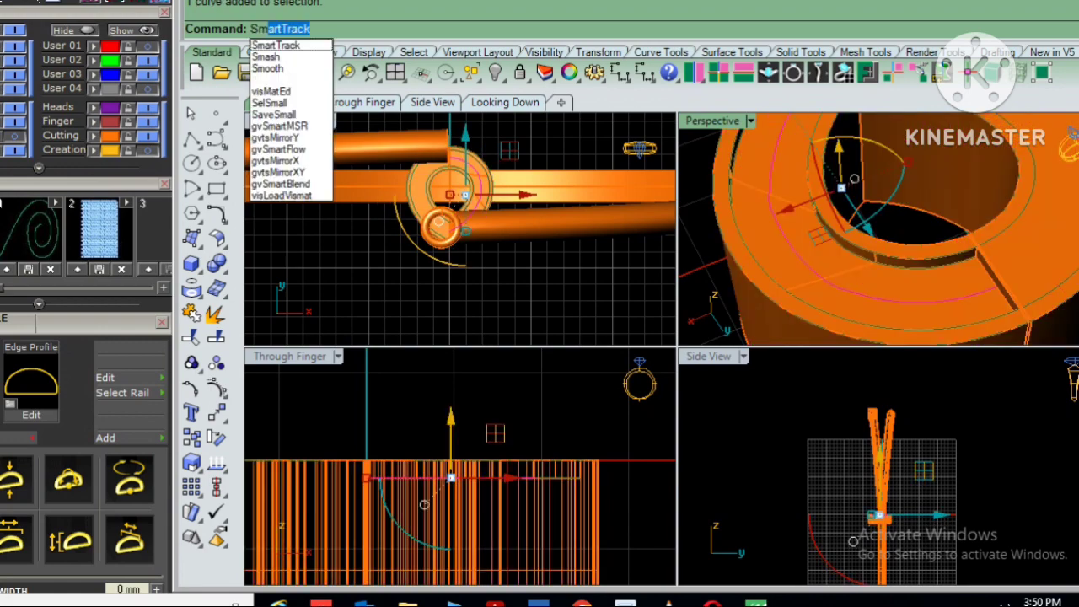
{"action": "key", "text": "Down"}
{"action": "key", "text": "Down"}
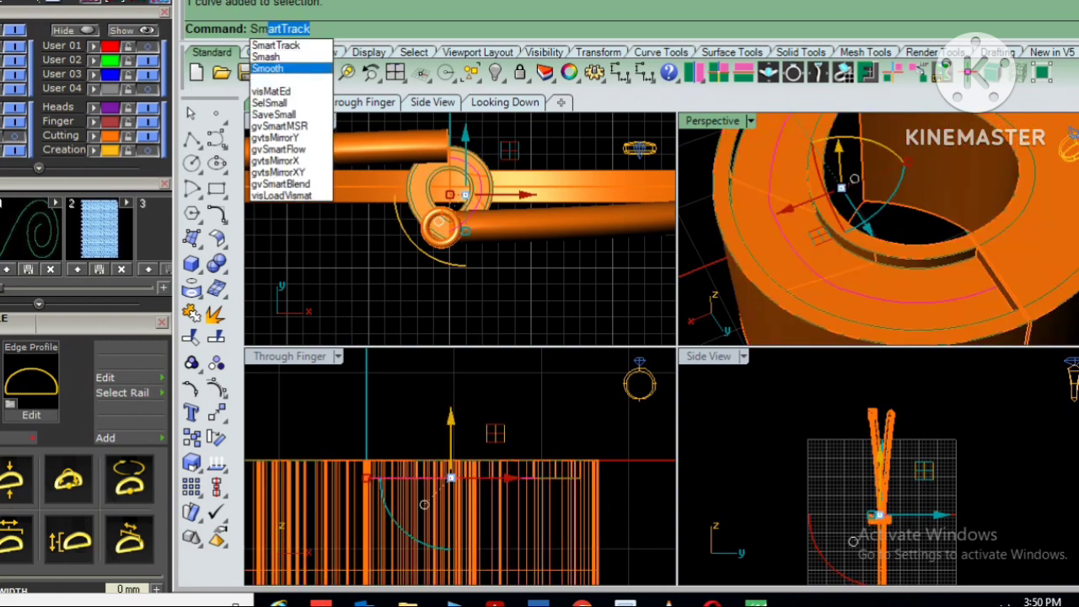
{"action": "key", "text": "Return"}
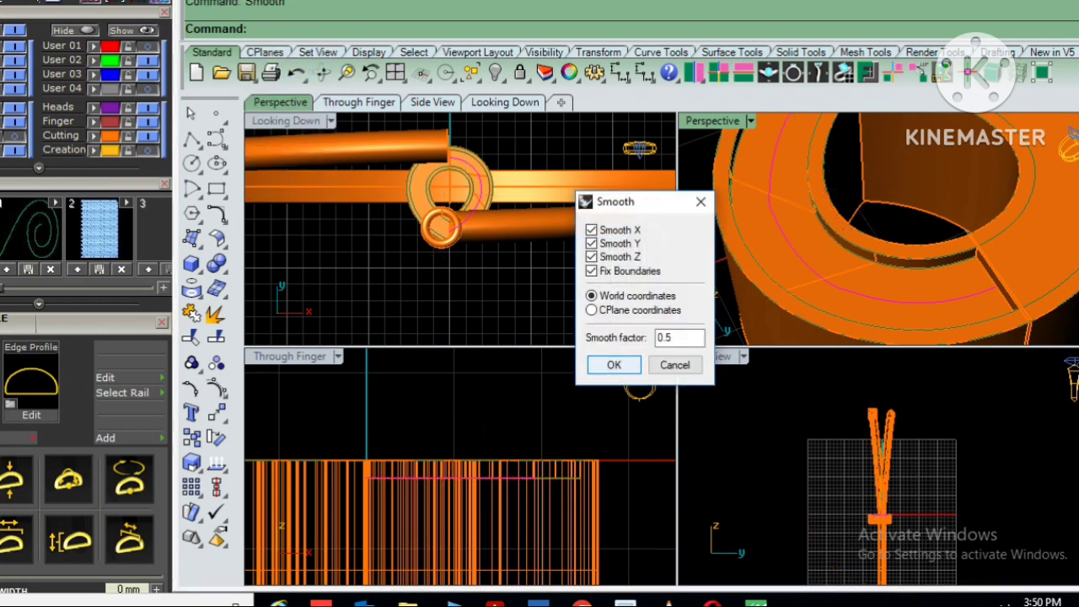
{"action": "left_click", "coordinate": [613, 364]}
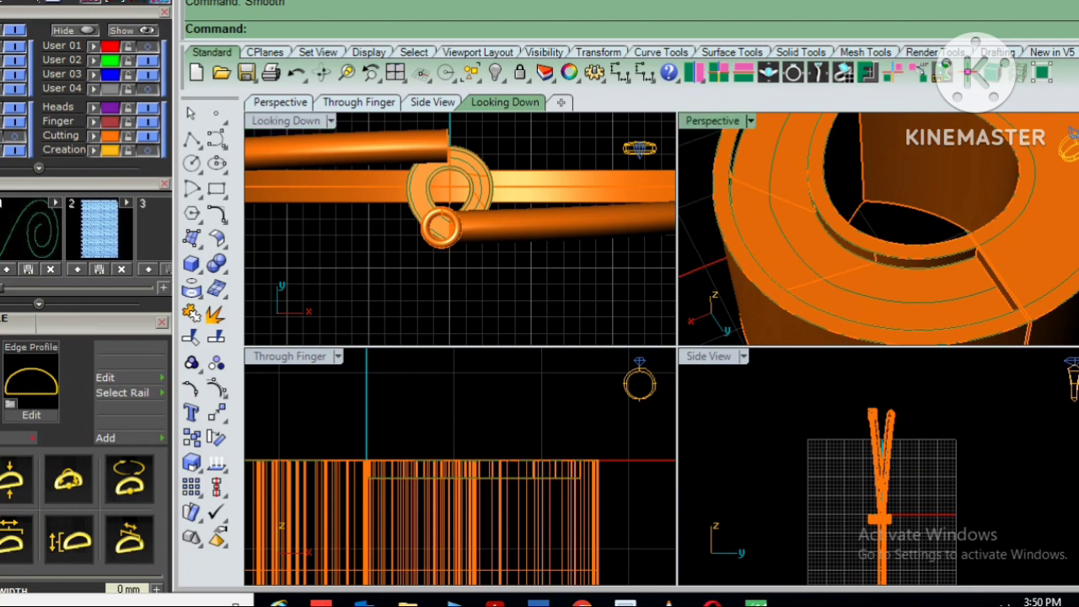
{"action": "left_click", "coordinate": [792, 226]}
{"action": "left_click", "coordinate": [818, 250]}
{"action": "key", "text": "F6"}
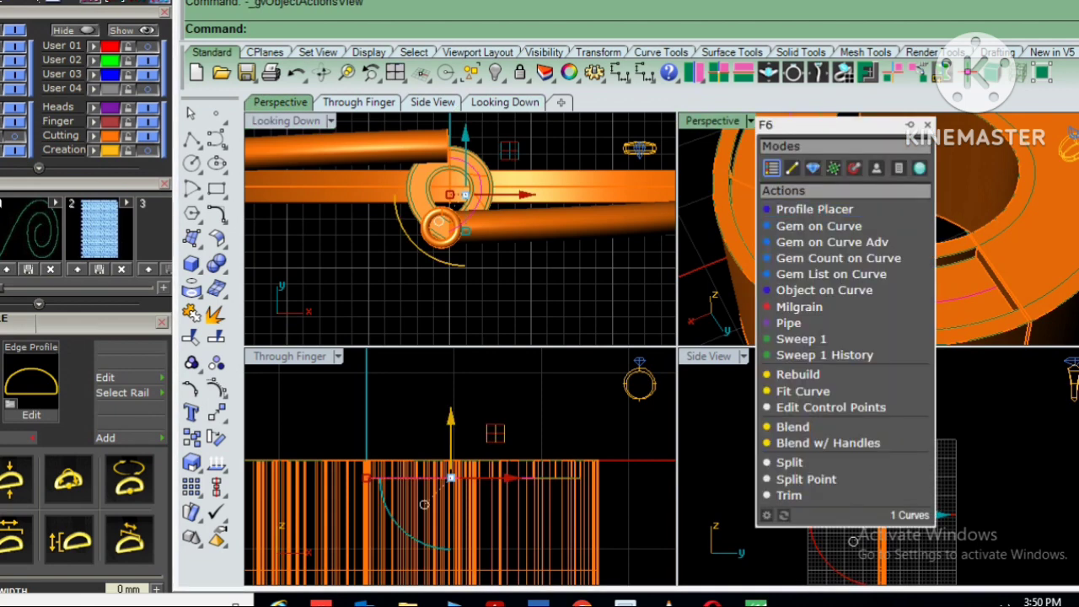
Start Gem on Curve with culet-down round gems at a 1 mm start size.
{"action": "left_click", "coordinate": [818, 226]}
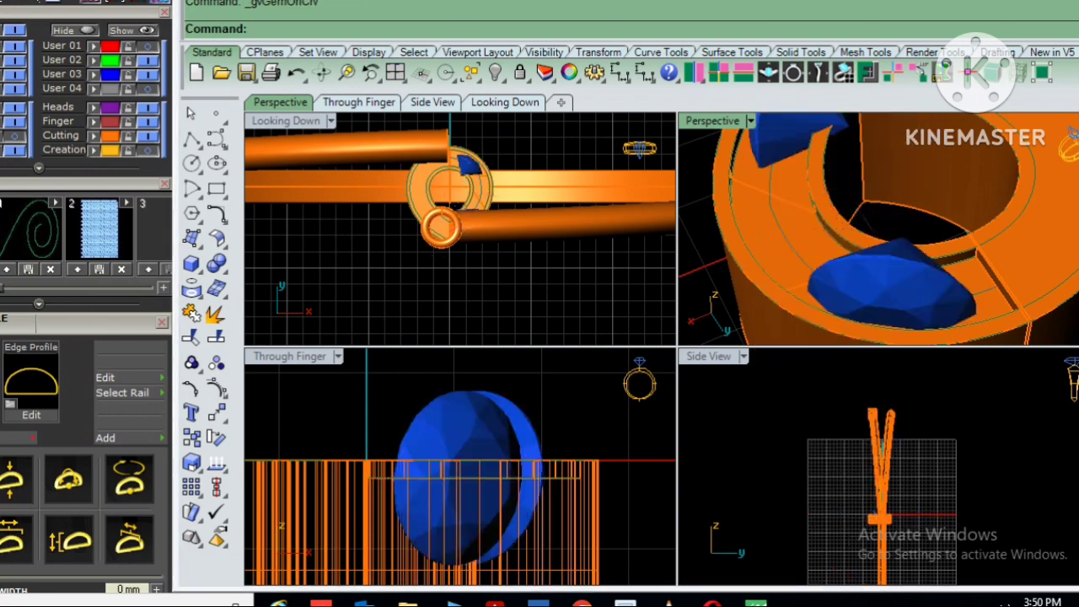
{"action": "left_click", "coordinate": [428, 255]}
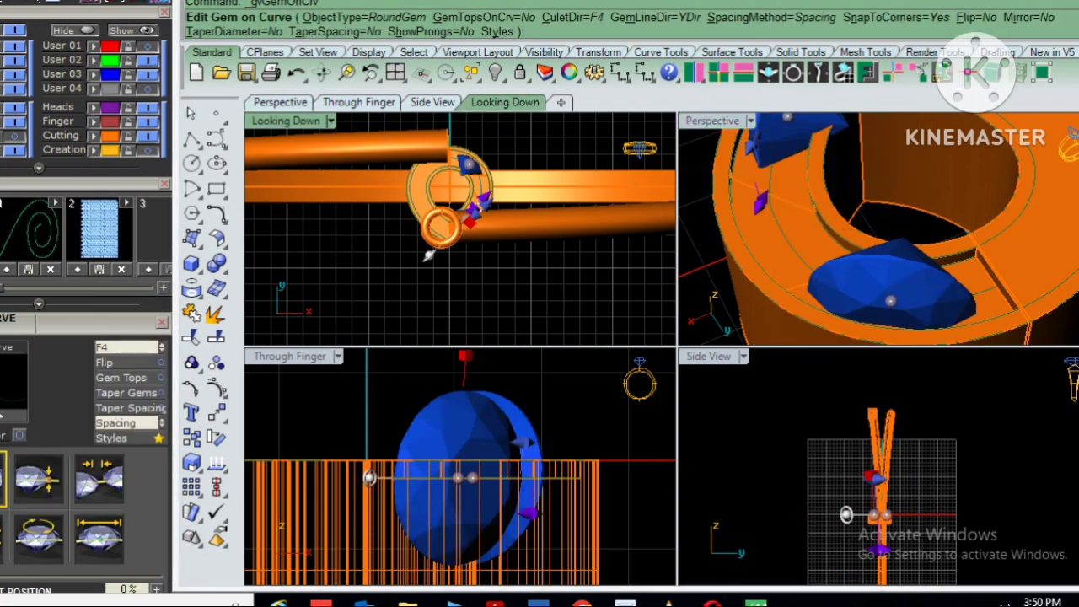
{"action": "key", "text": "Down"}
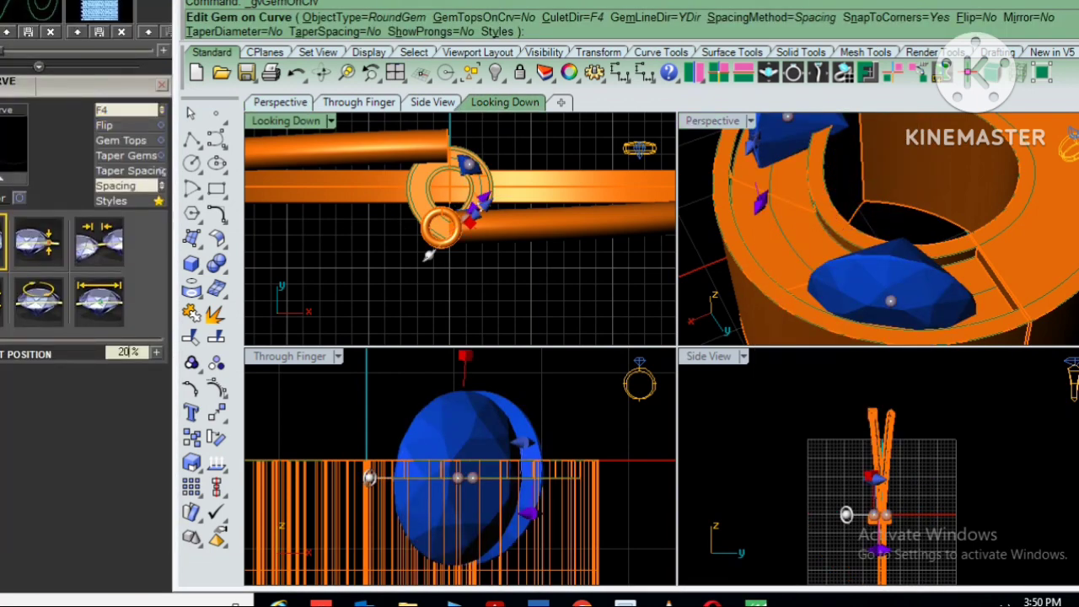
{"action": "key", "text": "Down"}
{"action": "key", "text": "Down"}
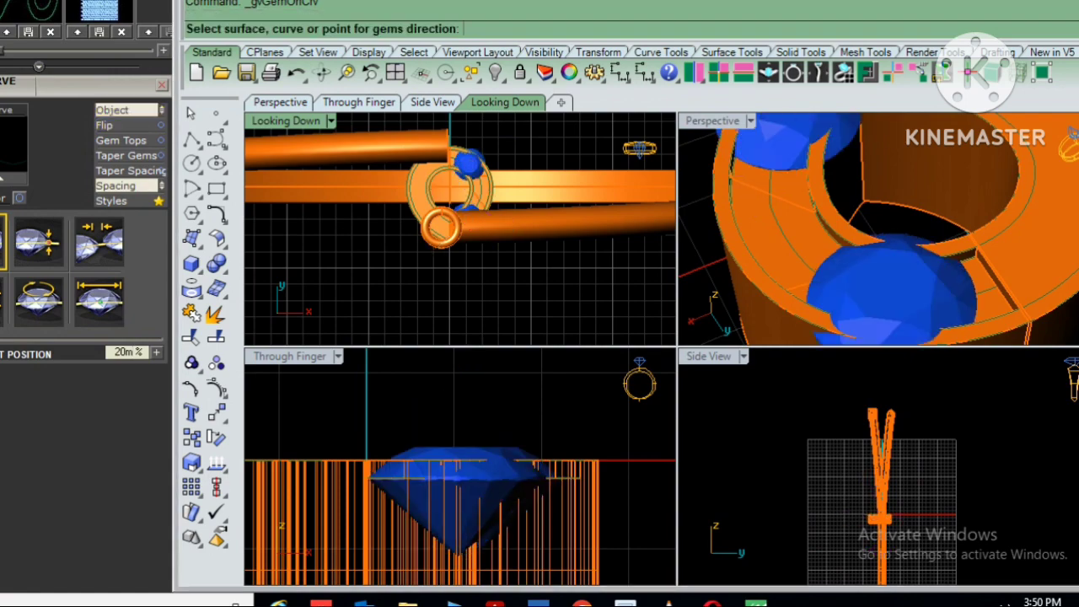
{"action": "key", "text": "Up"}
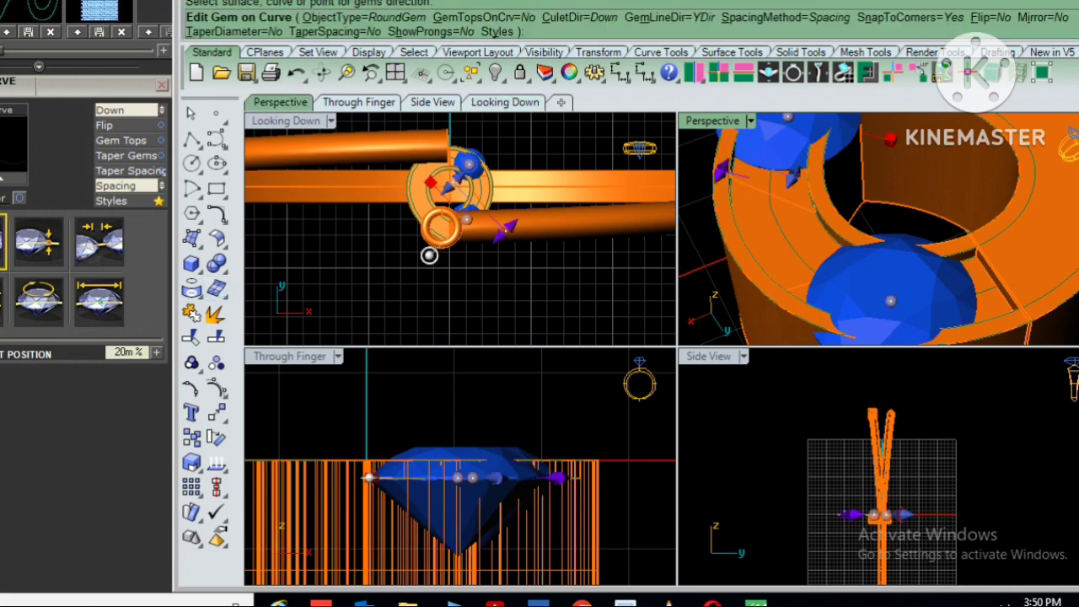
{"action": "key", "text": "Tab"}
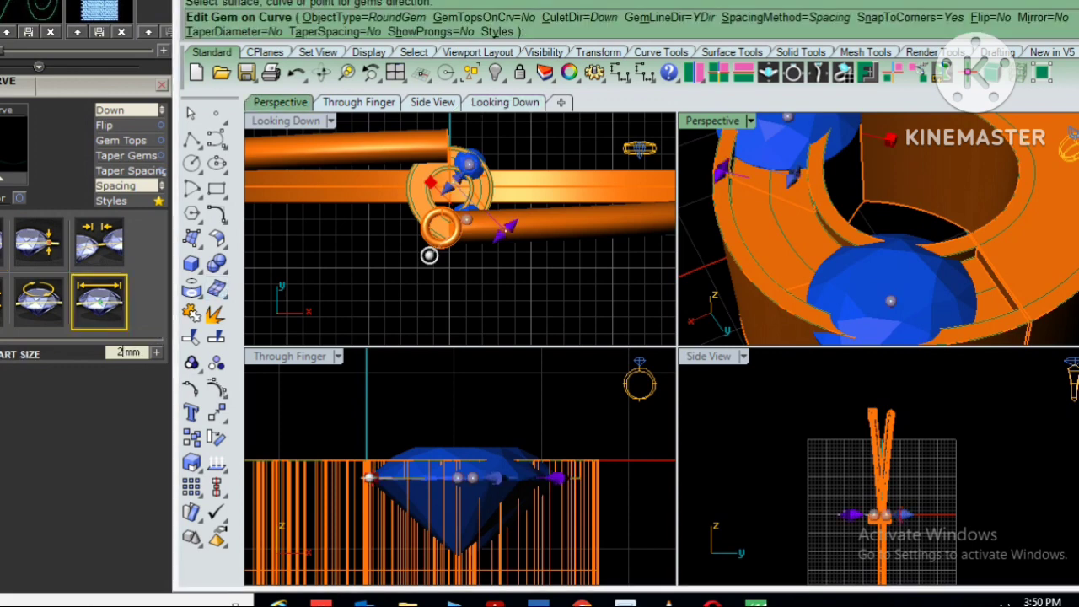
{"action": "key", "text": "Down"}
{"action": "key", "text": "Down"}
{"action": "key", "text": "Down"}
{"action": "key", "text": "Down"}
{"action": "key", "text": "Down"}
{"action": "key", "text": "Down"}
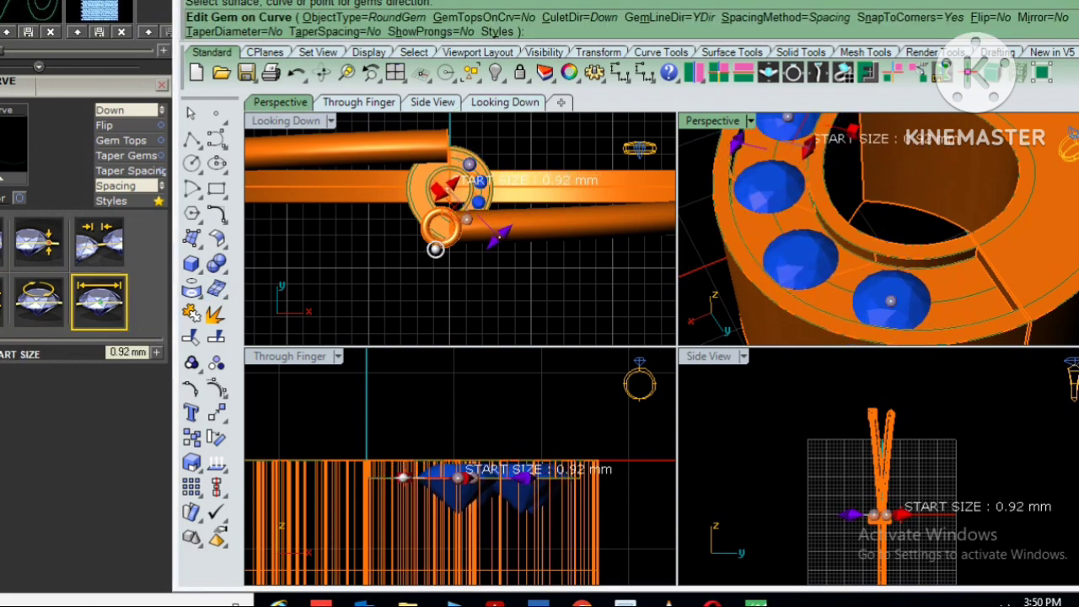
{"action": "key", "text": "Up"}
{"action": "key", "text": "Up"}
{"action": "key", "text": "Up"}
{"action": "key", "text": "Down"}
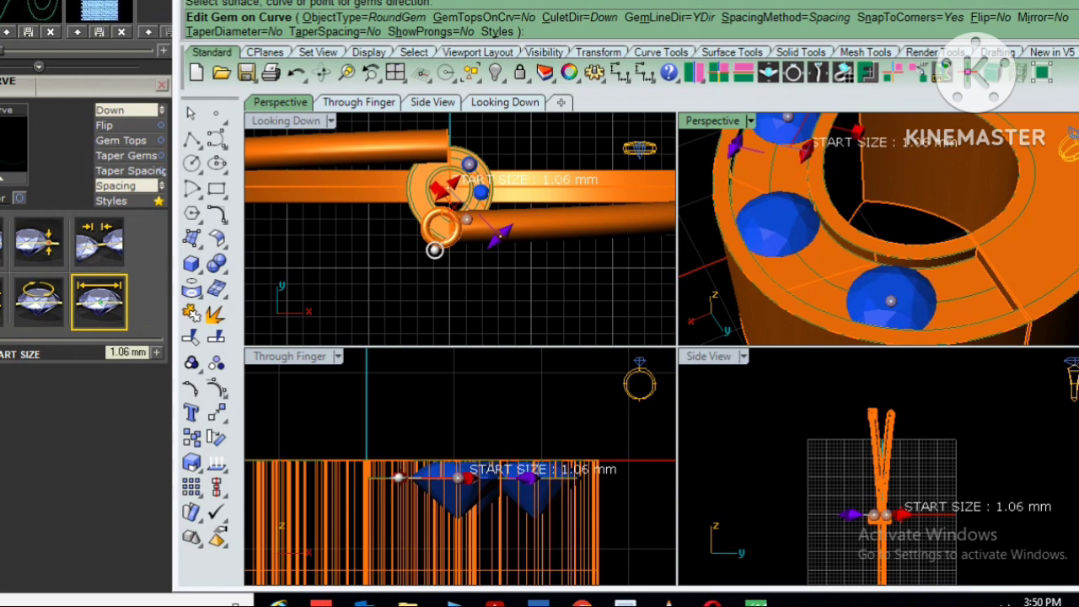
{"action": "key", "text": "Down"}
{"action": "key", "text": "Down"}
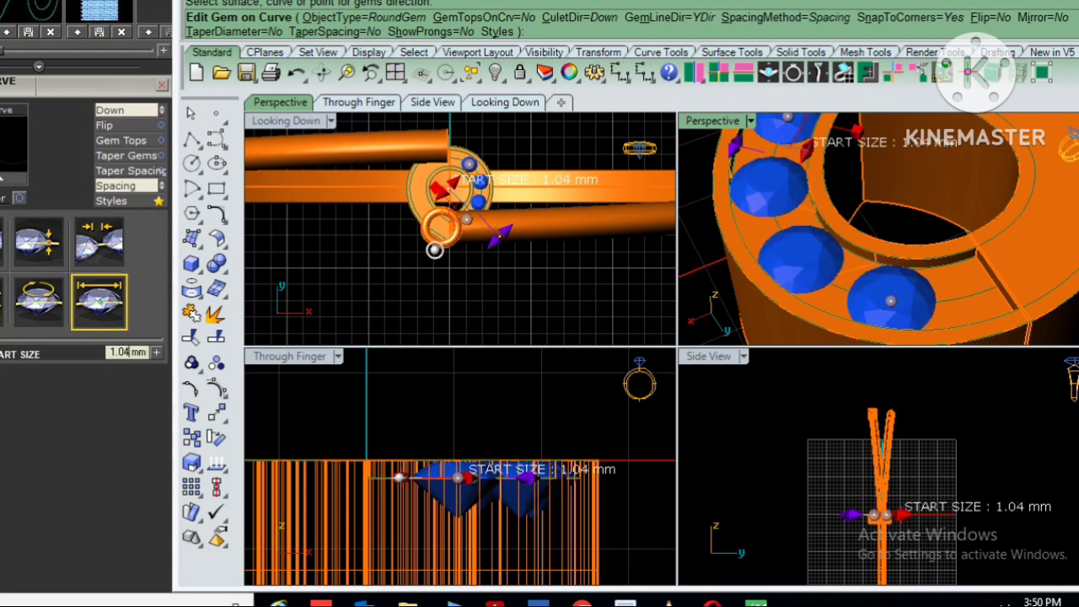
{"action": "key", "text": "Down"}
{"action": "key", "text": "Down"}
{"action": "key", "text": "Down"}
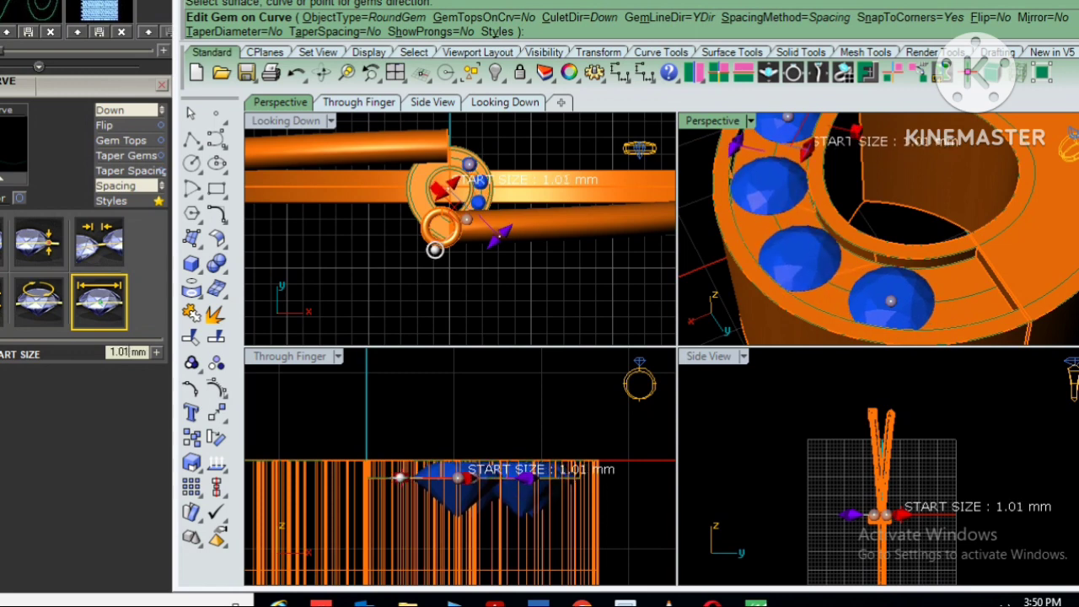
{"action": "key", "text": "Down"}
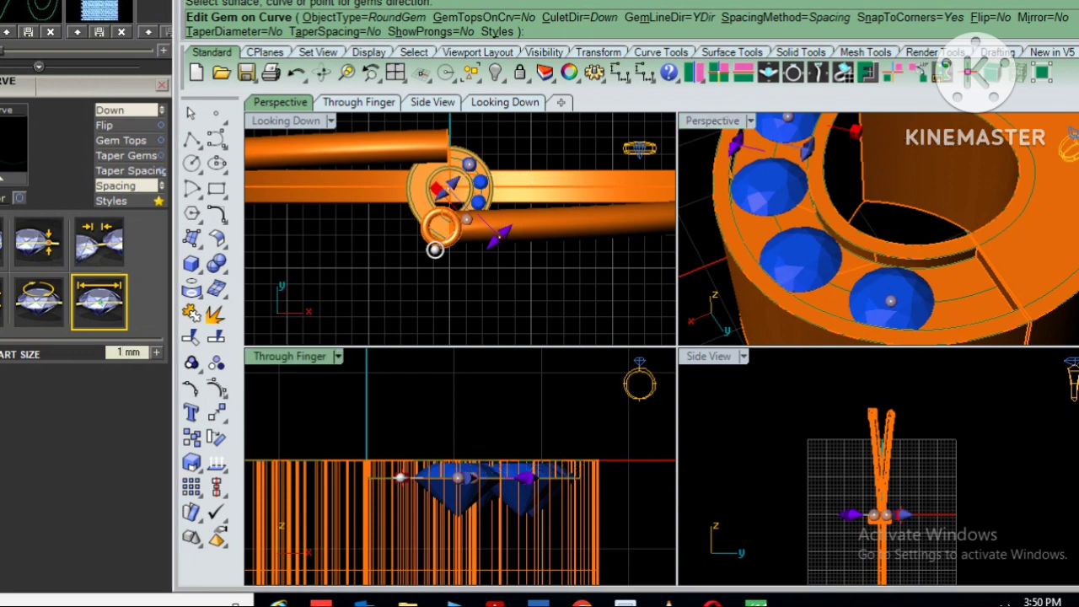
Span the gem row from about 8% to 91% along the curve and accept it.
{"action": "key", "text": "Tab"}
{"action": "left_click_drag", "start_coordinate": [891, 299], "coordinate": [955, 298]}
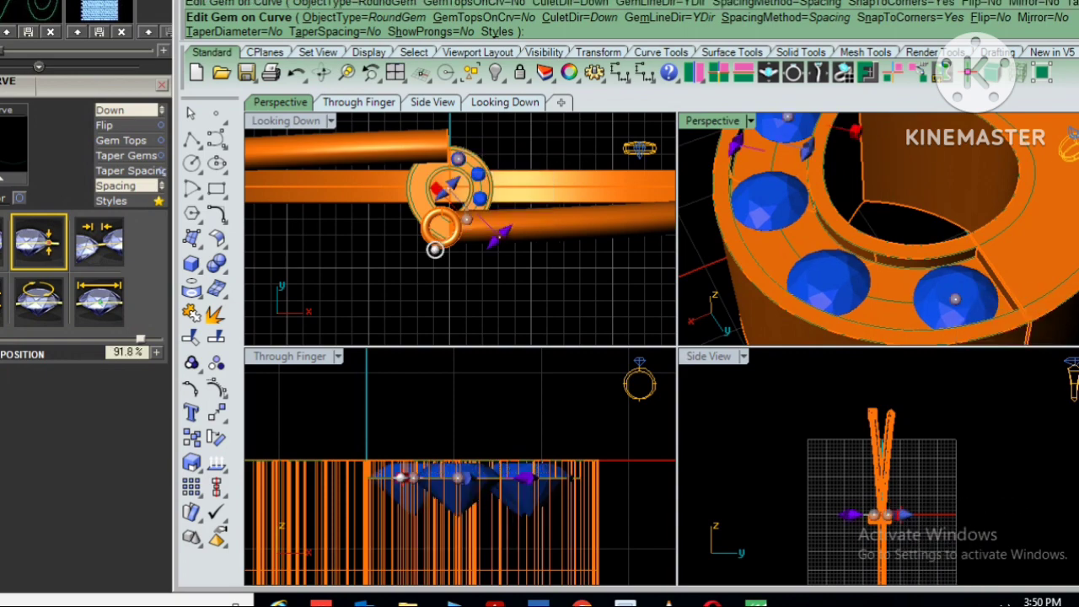
{"action": "right_click_drag", "start_coordinate": [955, 298], "coordinate": [728, 309]}
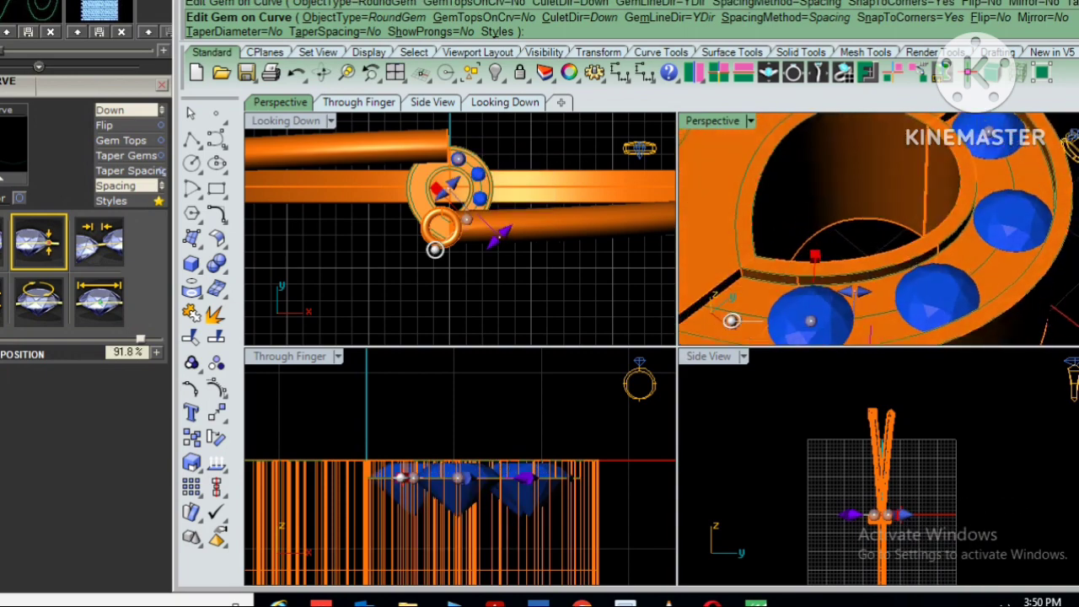
{"action": "left_click_drag", "start_coordinate": [727, 309], "coordinate": [743, 304]}
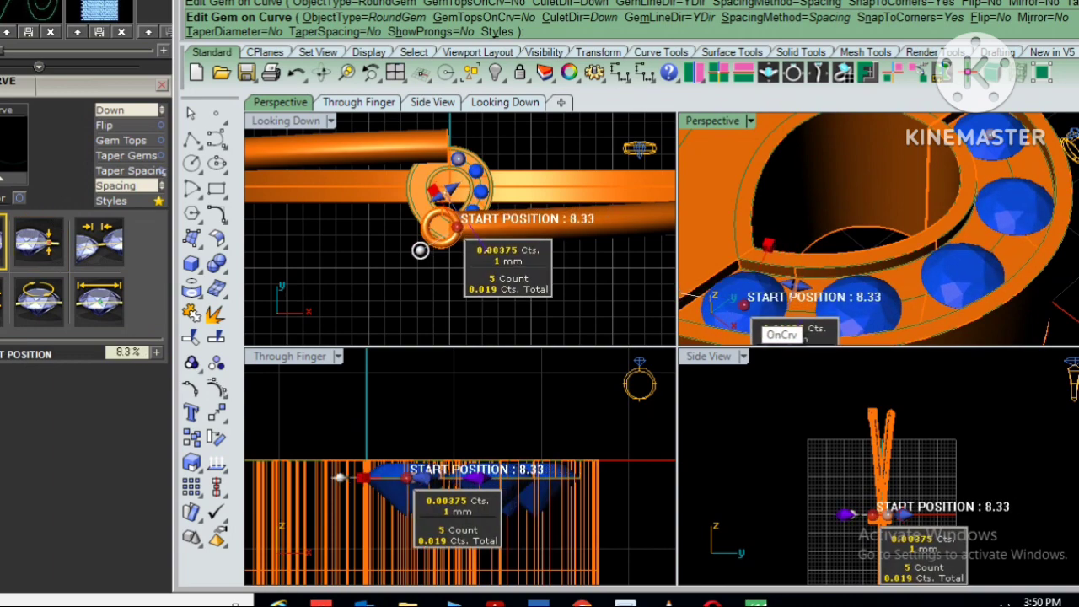
{"action": "key", "text": "Return"}
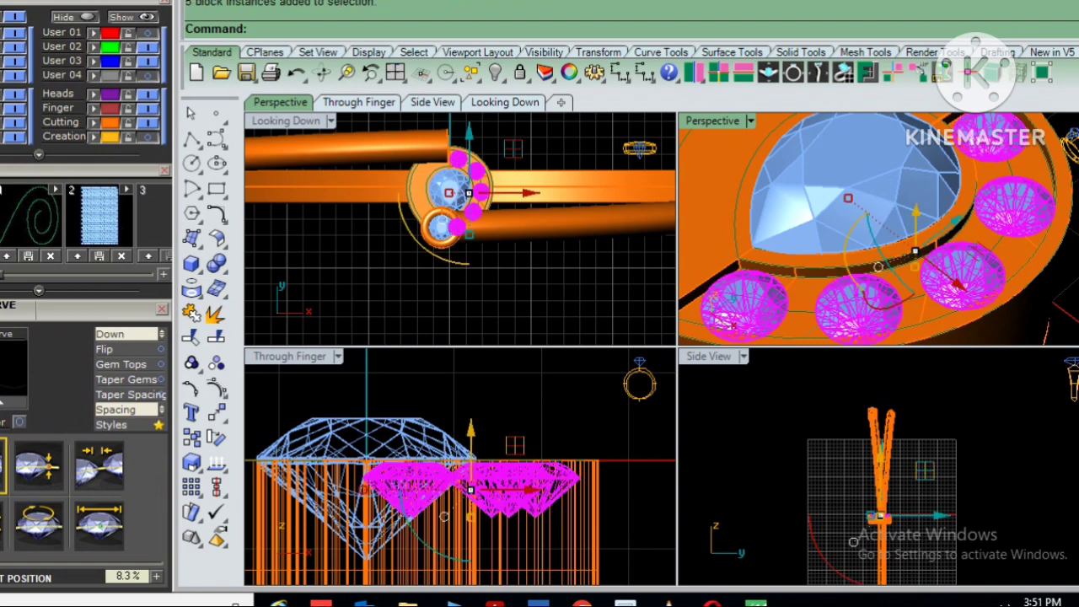
Add Azure cutters under the five side gems and hold them with 0.45 mm prongs.
{"action": "key", "text": "F6"}
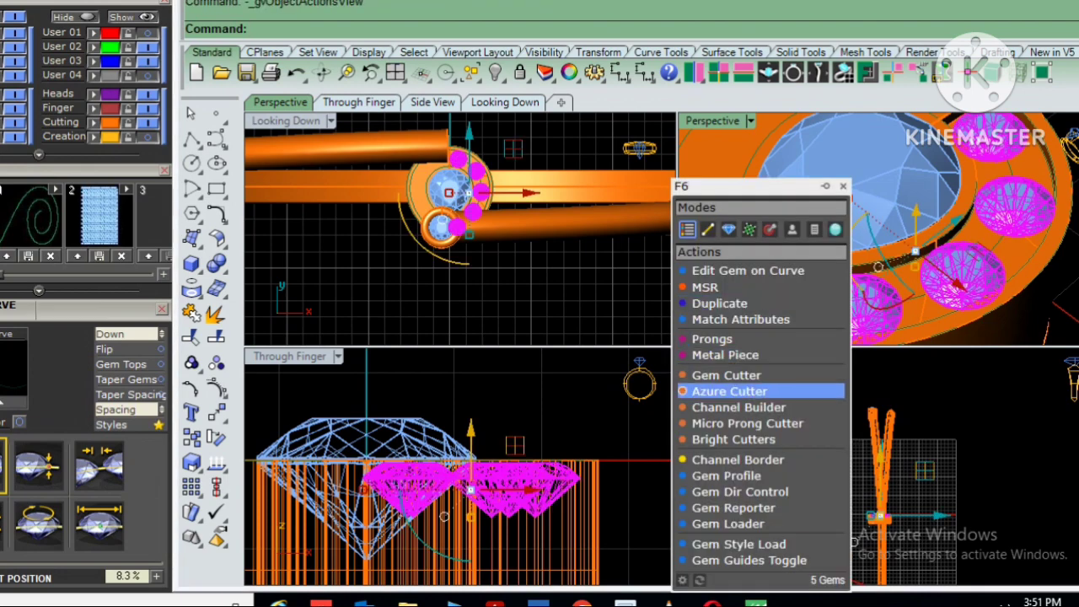
{"action": "left_click", "coordinate": [725, 375]}
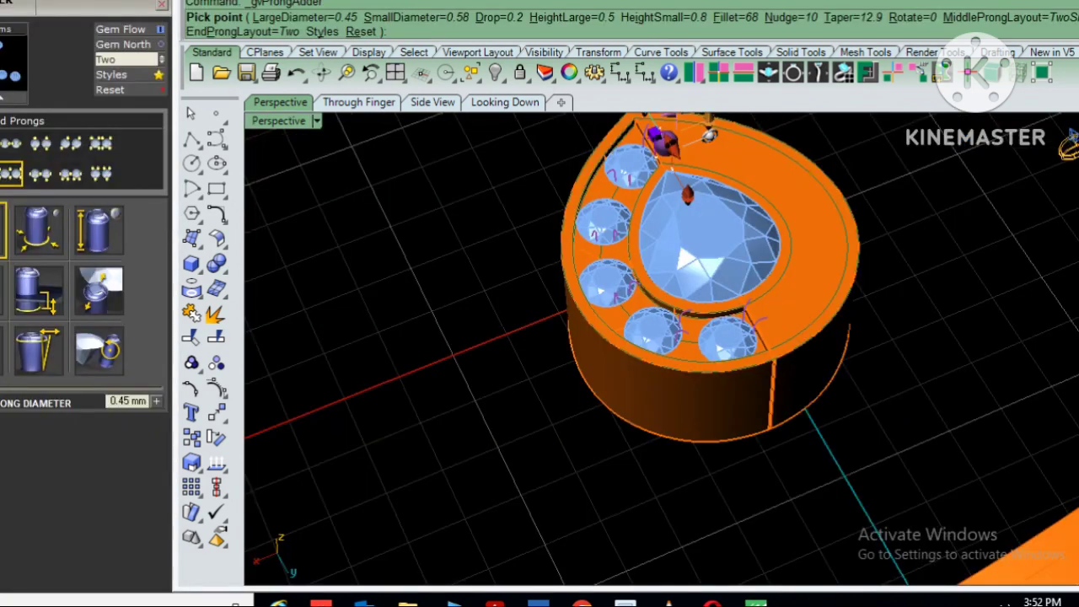
{"action": "key", "text": "Return"}
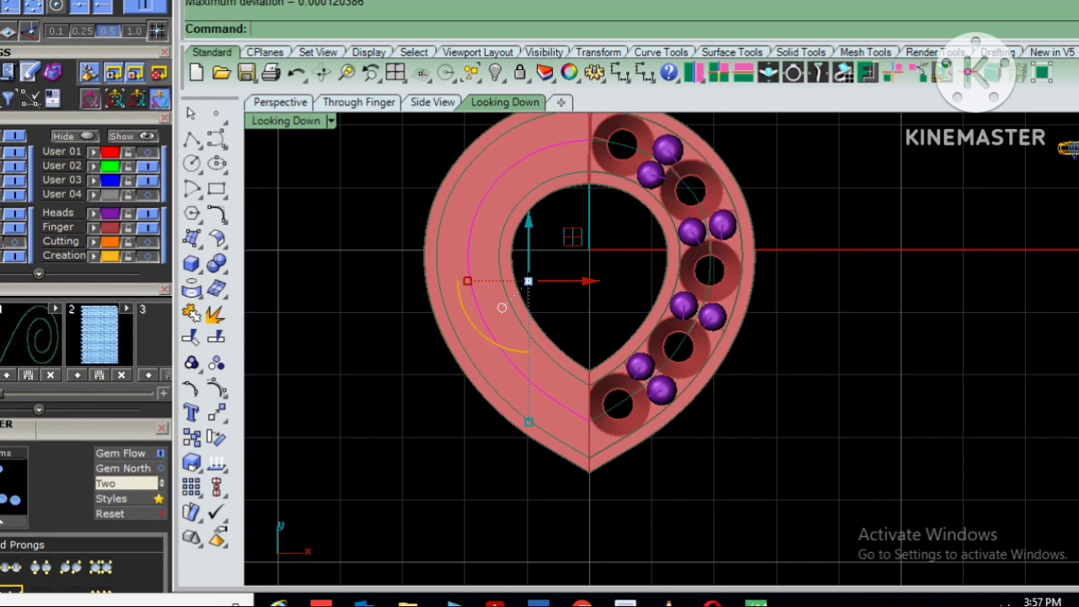
Add milgrain beads along the pear's left curve, oriented to the surface, about 0.7 mm.
{"action": "middle_click", "coordinate": [345, 86]}
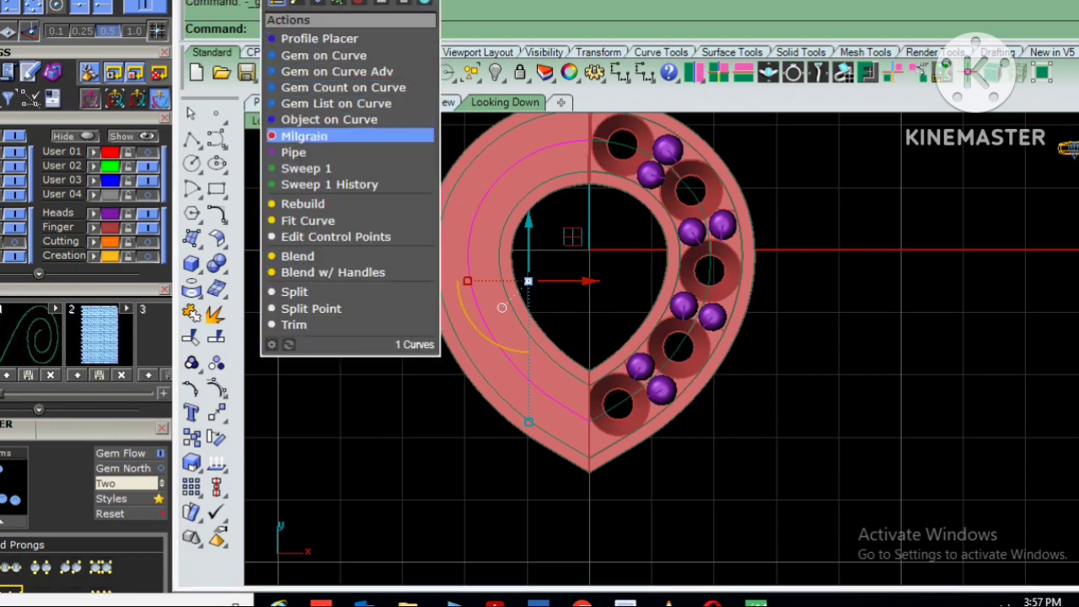
{"action": "left_click", "coordinate": [337, 136]}
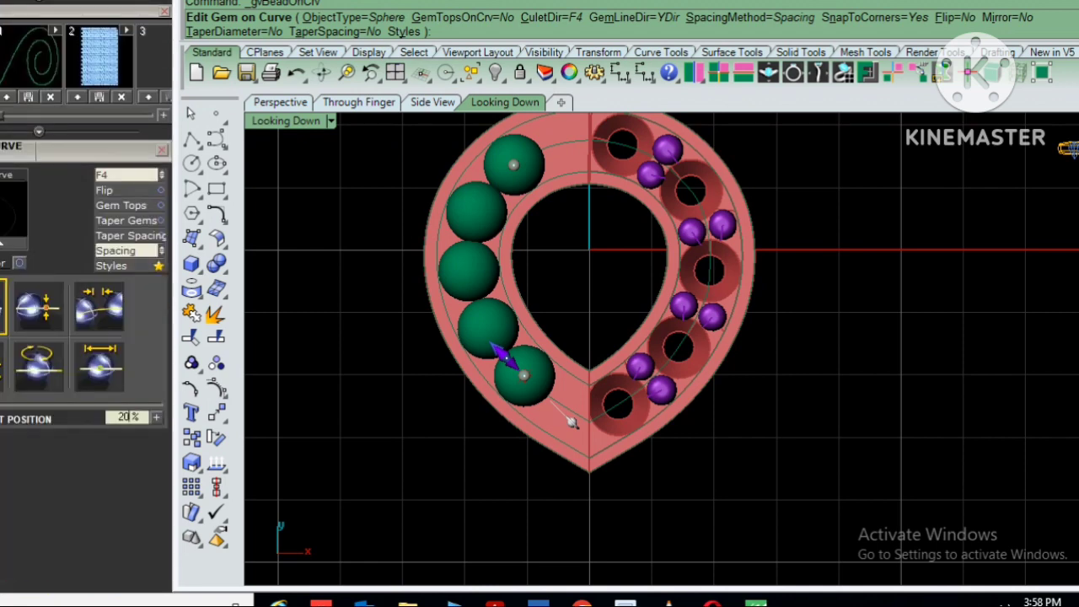
{"action": "key", "text": "F4"}
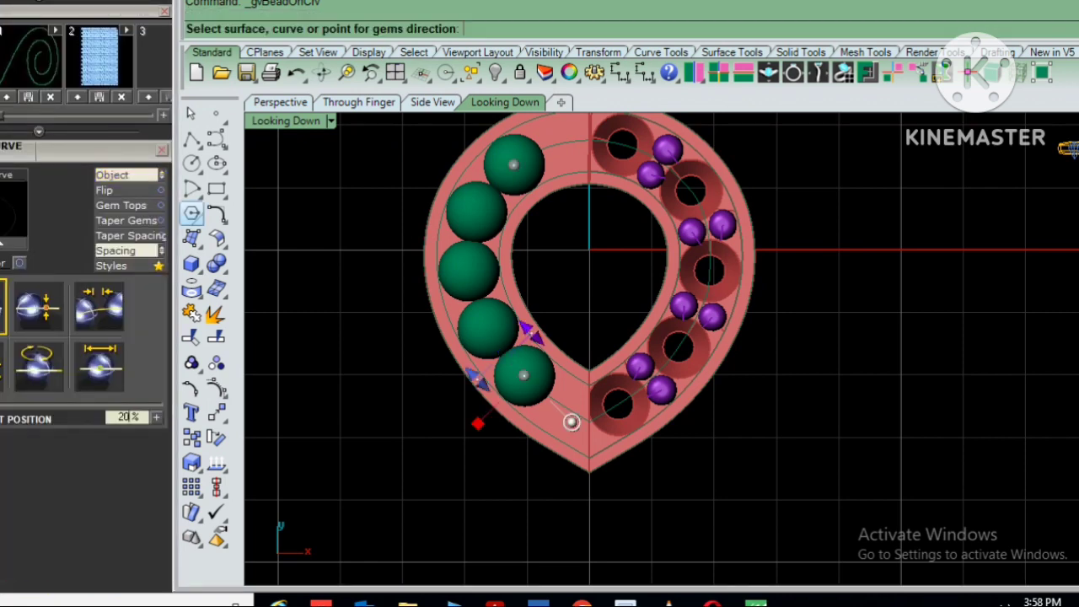
{"action": "left_click", "coordinate": [571, 422]}
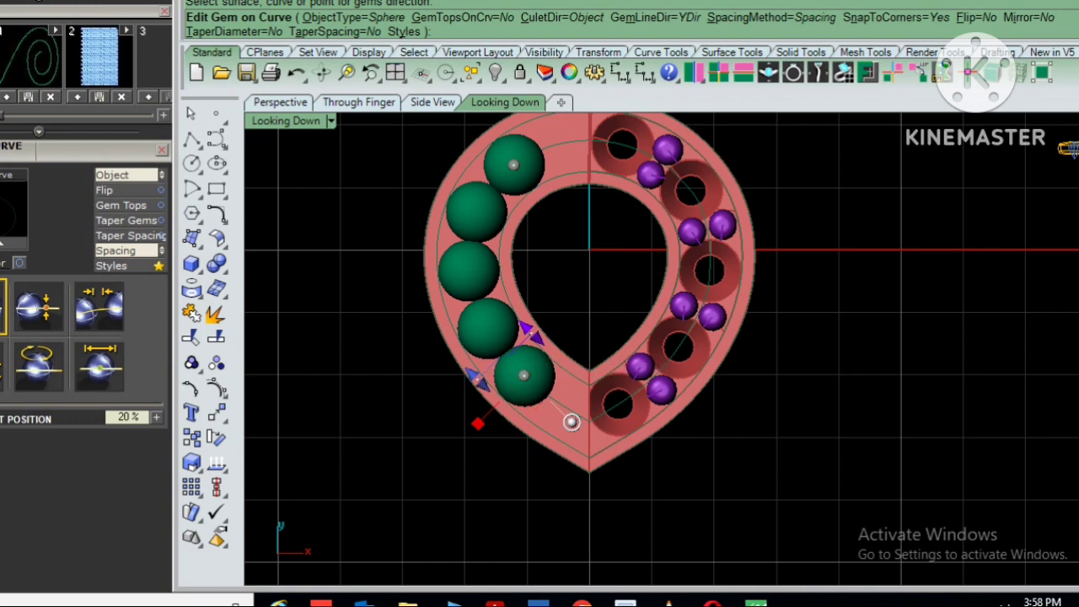
{"action": "left_click", "coordinate": [99, 367]}
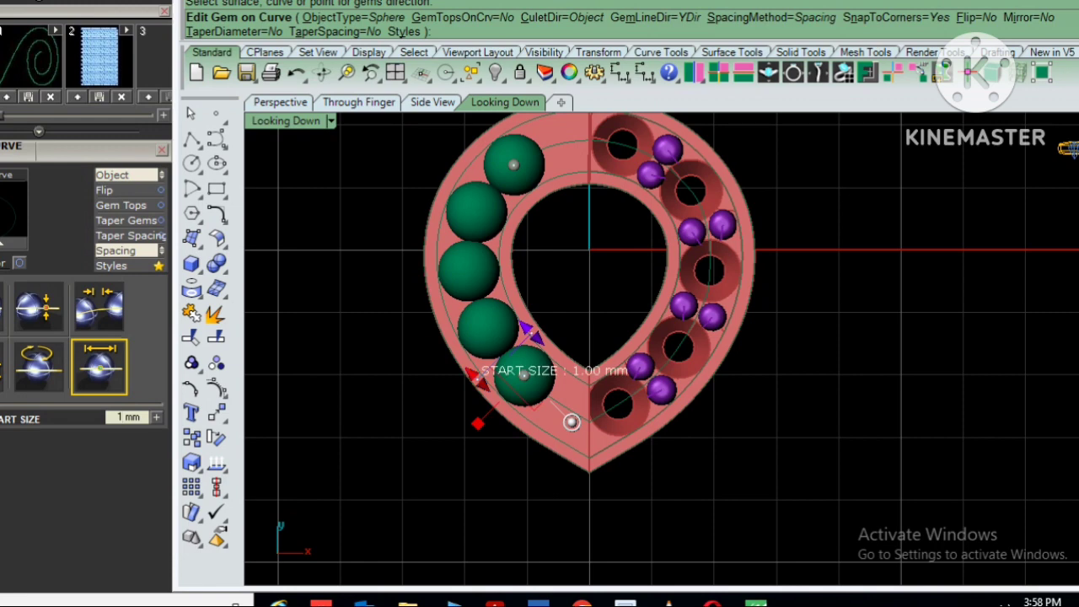
{"action": "left_click_drag", "start_coordinate": [477, 378], "coordinate": [484, 386]}
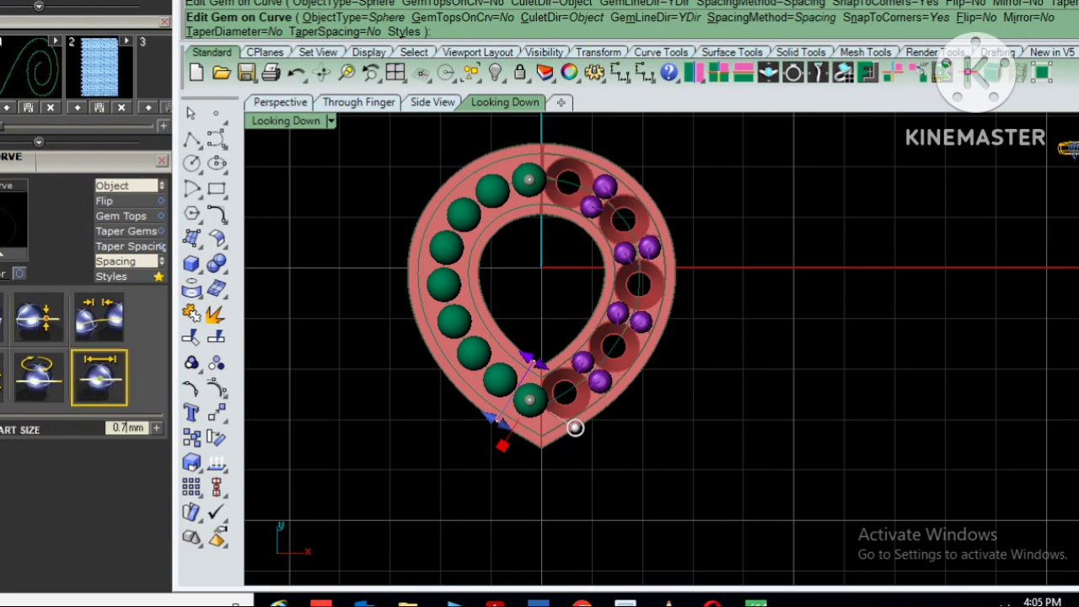
Respan the green bead row from 6.25% to about 95%, commit it, and select its curve.
{"action": "left_click_drag", "start_coordinate": [574, 427], "coordinate": [577, 429]}
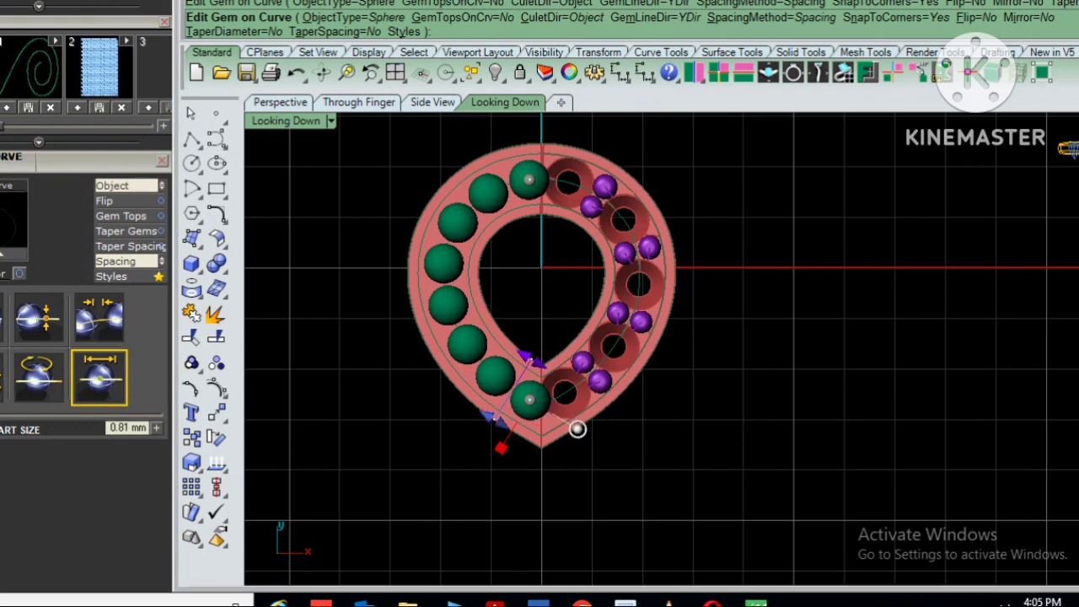
{"action": "scroll", "coordinate": [577, 429], "scroll_direction": "up", "scroll_amount": 5}
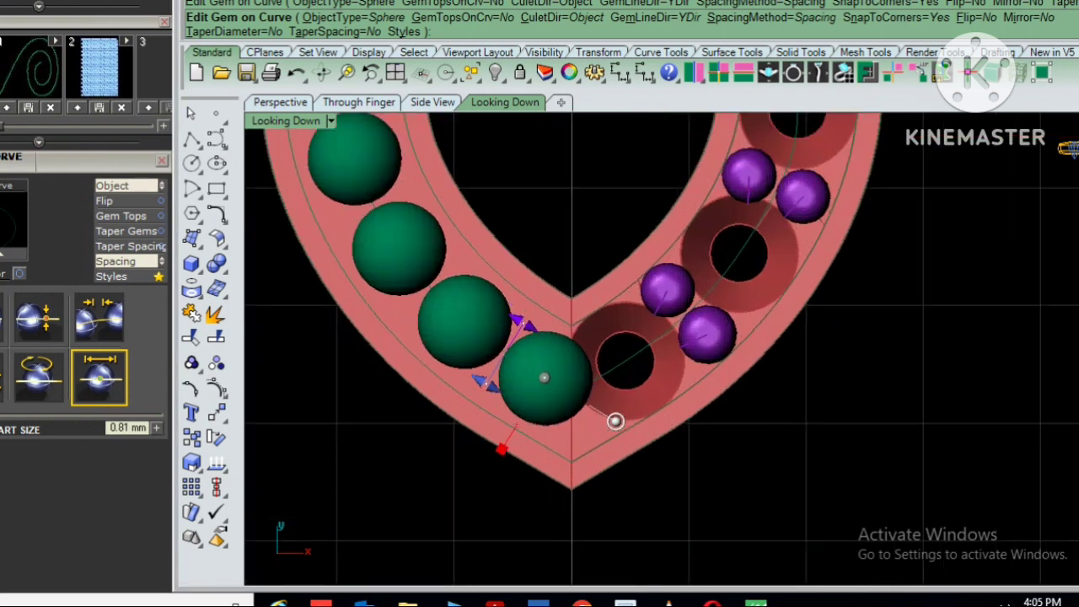
{"action": "left_click_drag", "start_coordinate": [615, 420], "coordinate": [600, 412]}
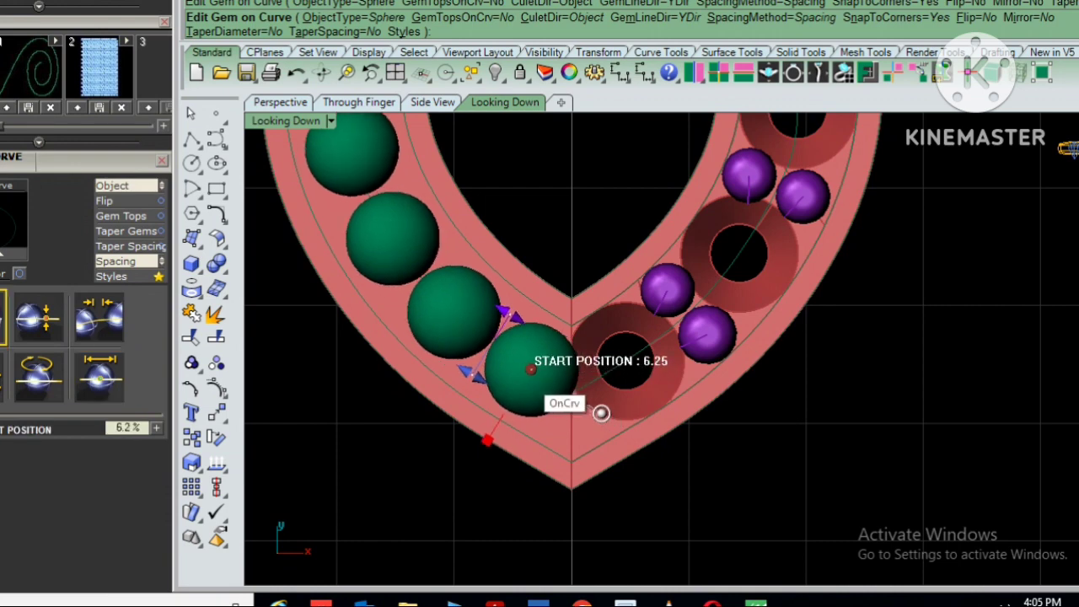
{"action": "key", "text": "Up"}
{"action": "key", "text": "Up"}
{"action": "key", "text": "Up"}
{"action": "key", "text": "Up"}
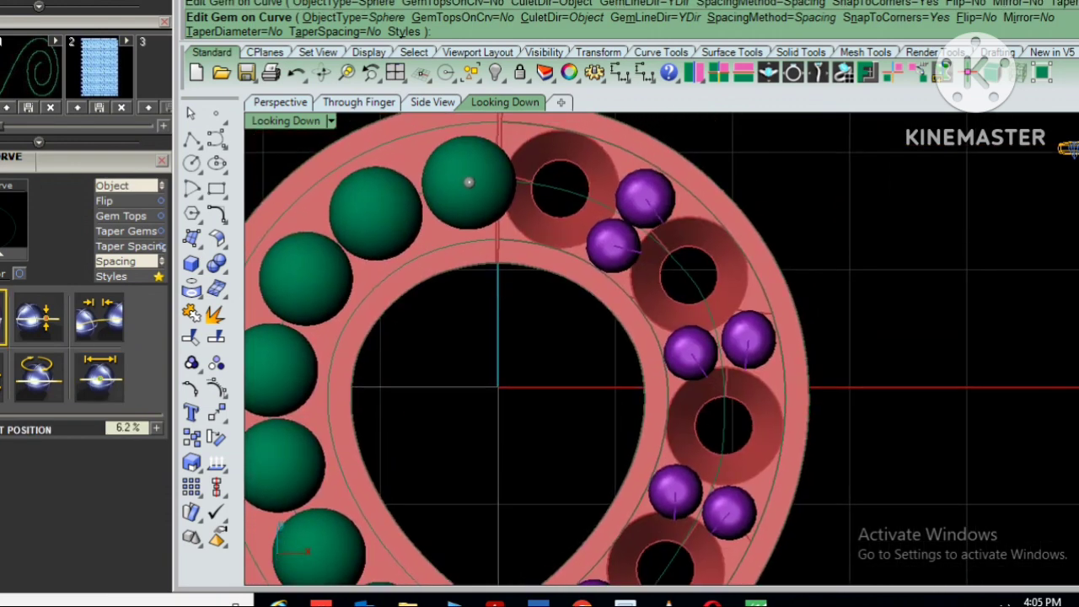
{"action": "left_click_drag", "start_coordinate": [468, 182], "coordinate": [461, 182]}
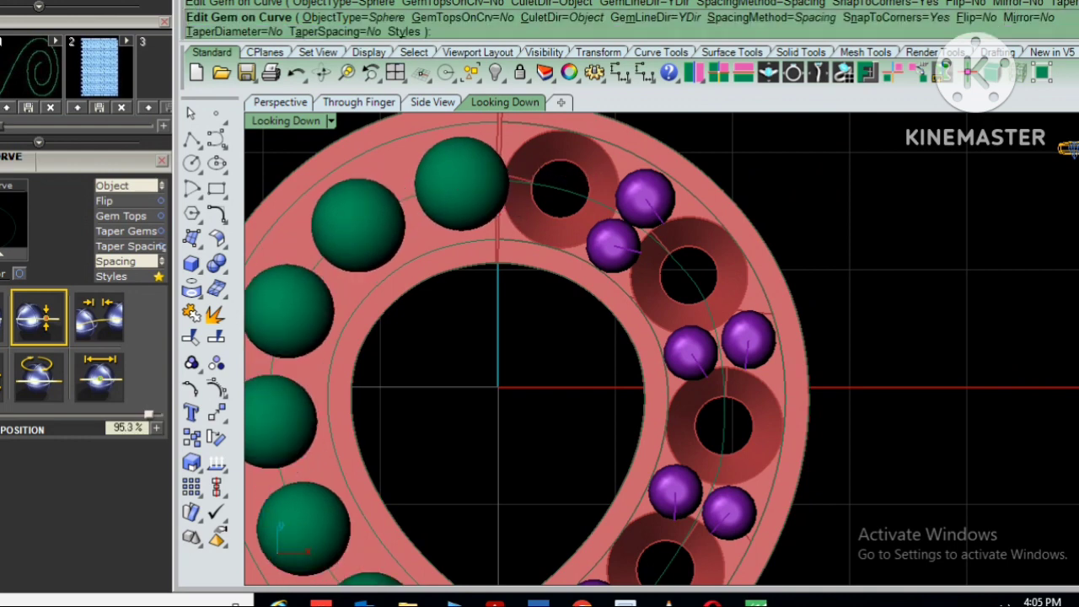
{"action": "key", "text": "Return"}
{"action": "scroll", "coordinate": [510, 198], "scroll_direction": "down", "scroll_amount": 5}
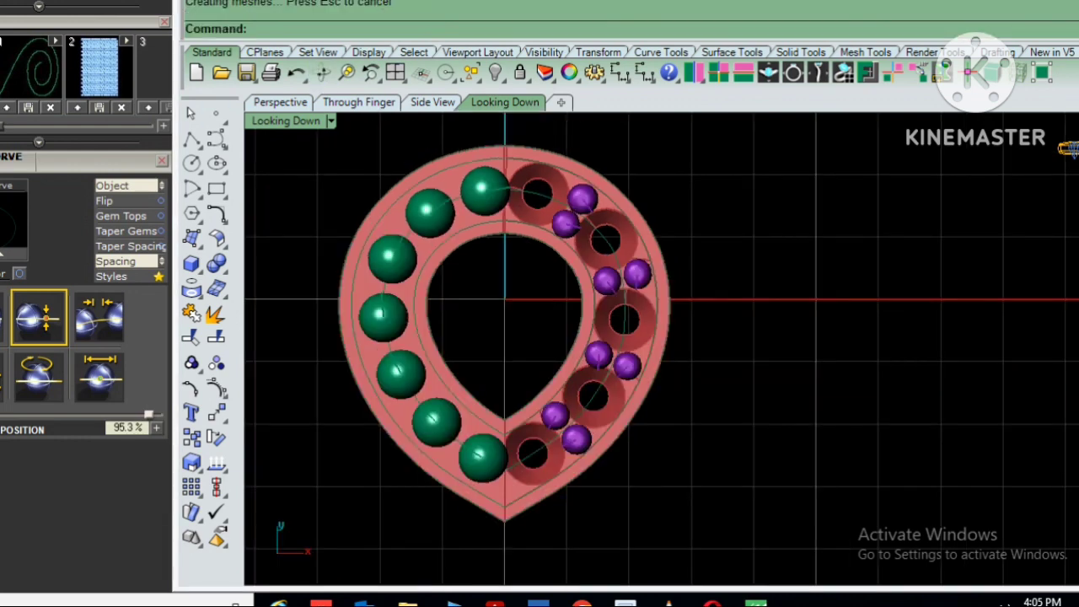
{"action": "scroll", "coordinate": [455, 202], "scroll_direction": "up", "scroll_amount": 3}
{"action": "left_click", "coordinate": [477, 208]}
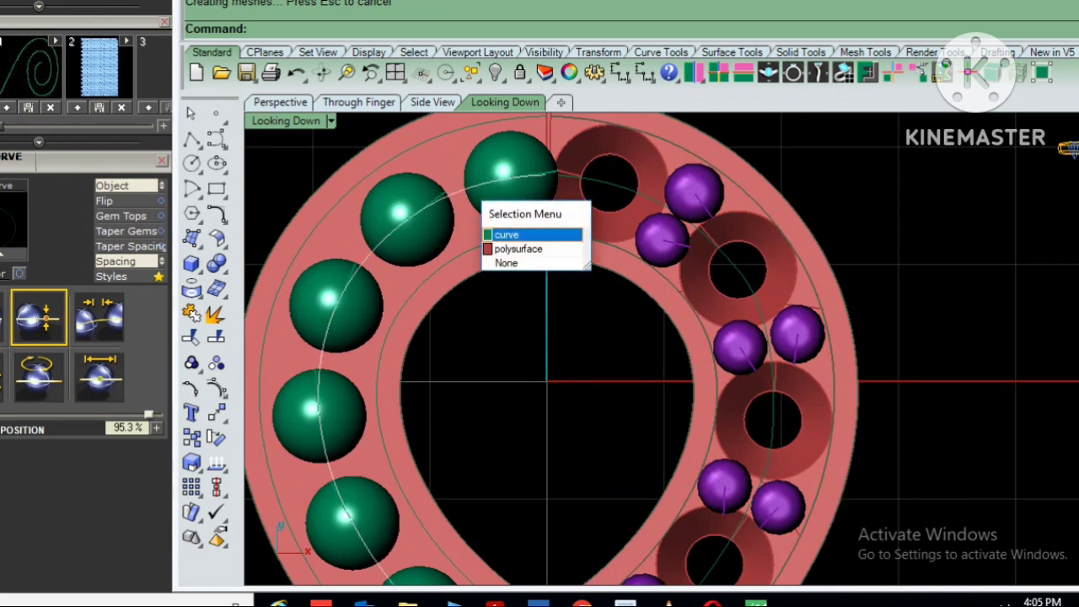
{"action": "left_click", "coordinate": [489, 233]}
{"action": "scroll", "coordinate": [453, 180], "scroll_direction": "down", "scroll_amount": 3}
Run Pipe along the green-bead curve with a 0.3 start and end diameter.
{"action": "right_click_drag", "start_coordinate": [416, 345], "coordinate": [475, 365]}
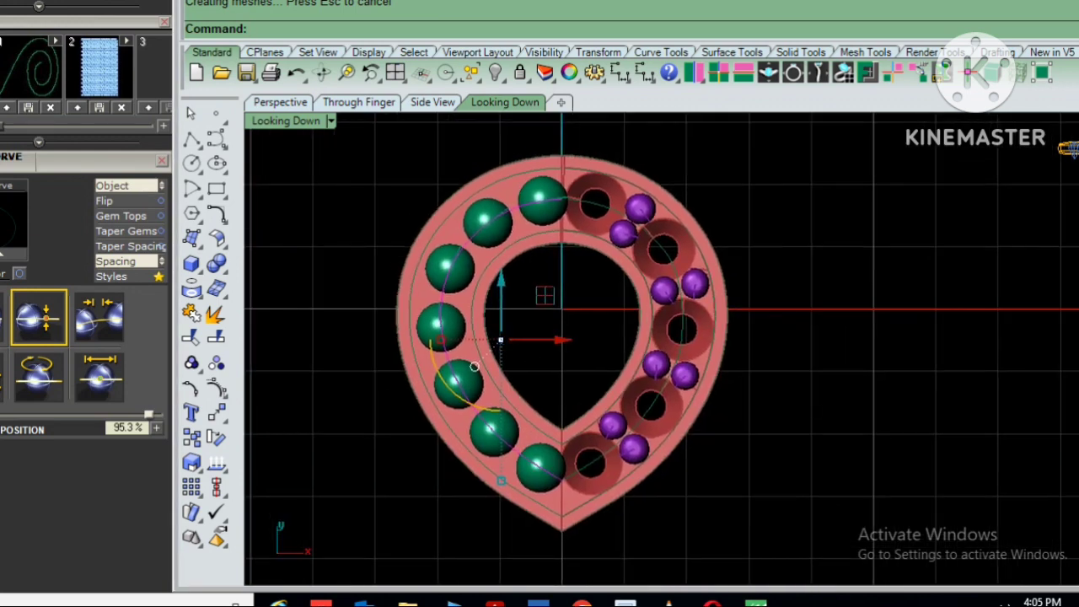
{"action": "type", "text": "Pipe"}
{"action": "key", "text": "Return"}
{"action": "left_click", "coordinate": [462, 371]}
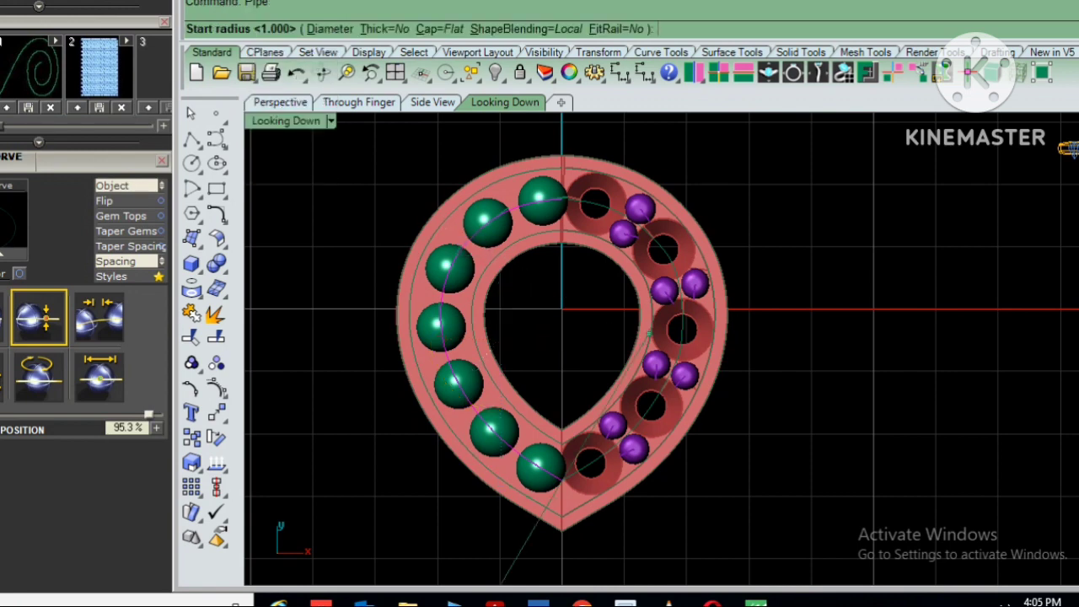
{"action": "left_click", "coordinate": [329, 29]}
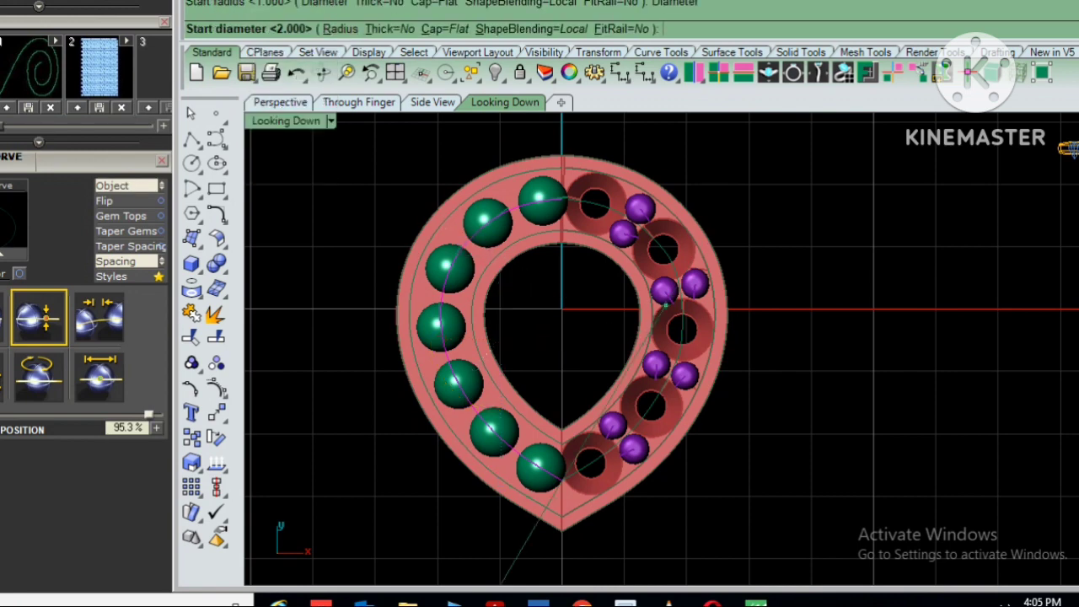
{"action": "type", "text": "0"}
{"action": "type", "text": ".3"}
{"action": "key", "text": "Return"}
{"action": "key", "text": "Return"}
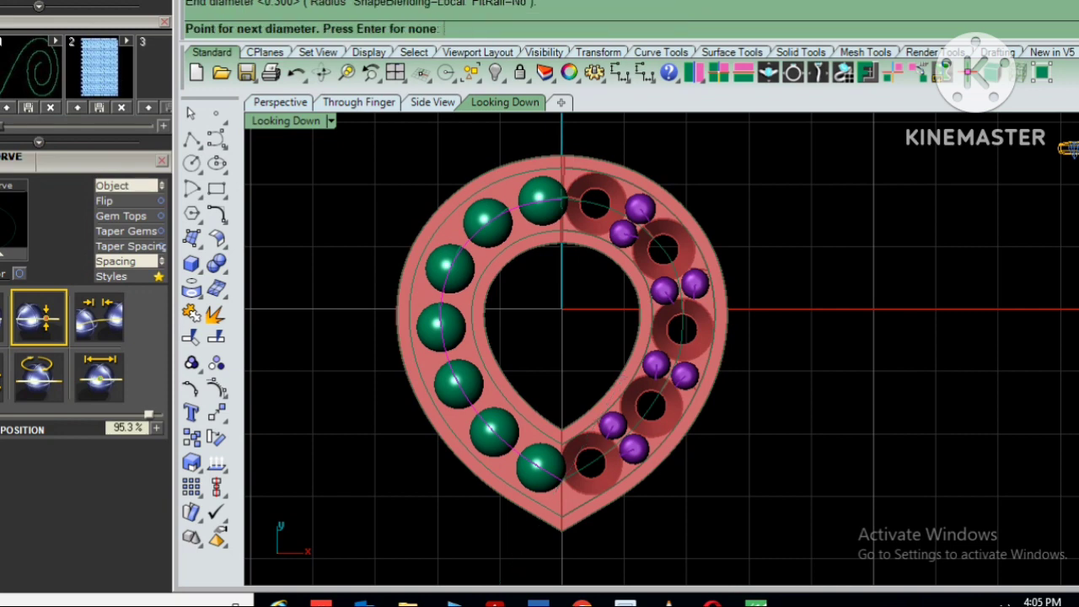
{"action": "key", "text": "Return"}
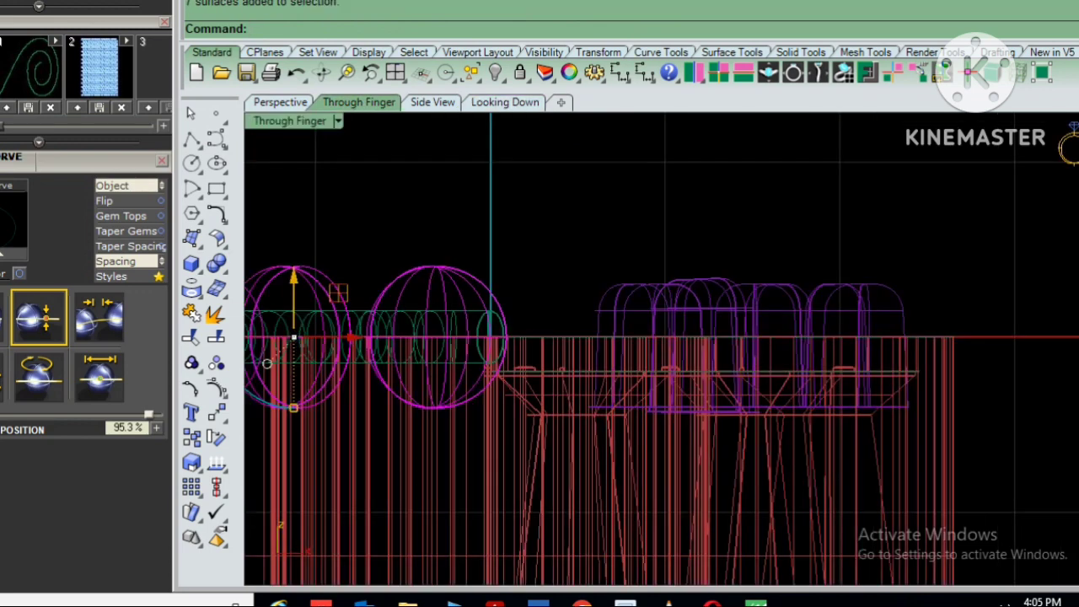
Raise the green beads and pipe with the gumball's up arrow, then deselect.
{"action": "scroll", "coordinate": [737, 332], "scroll_direction": "down", "scroll_amount": 4}
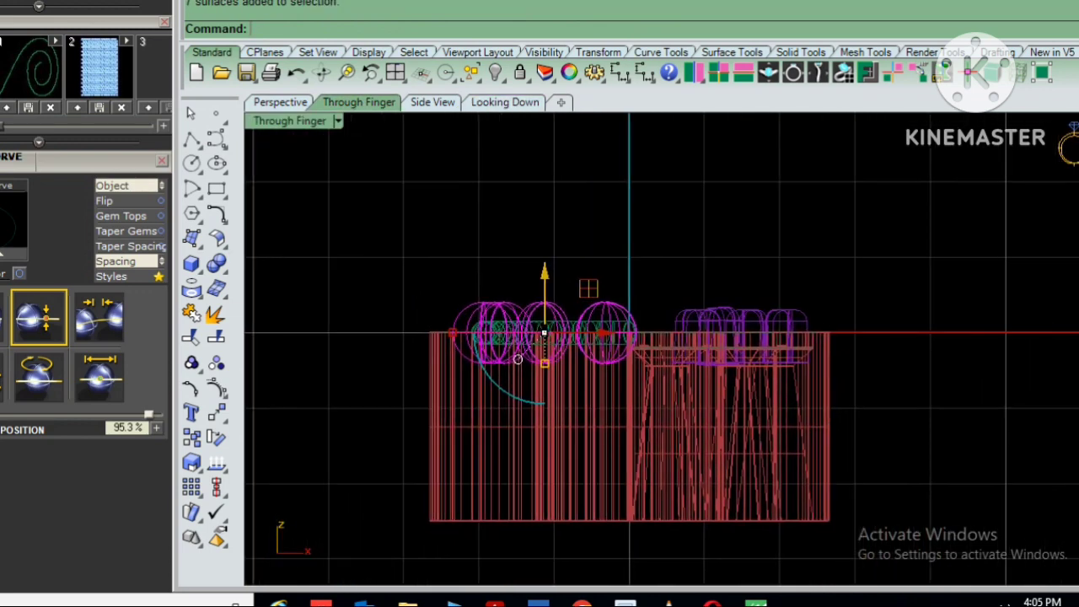
{"action": "left_click_drag", "start_coordinate": [545, 286], "coordinate": [545, 268]}
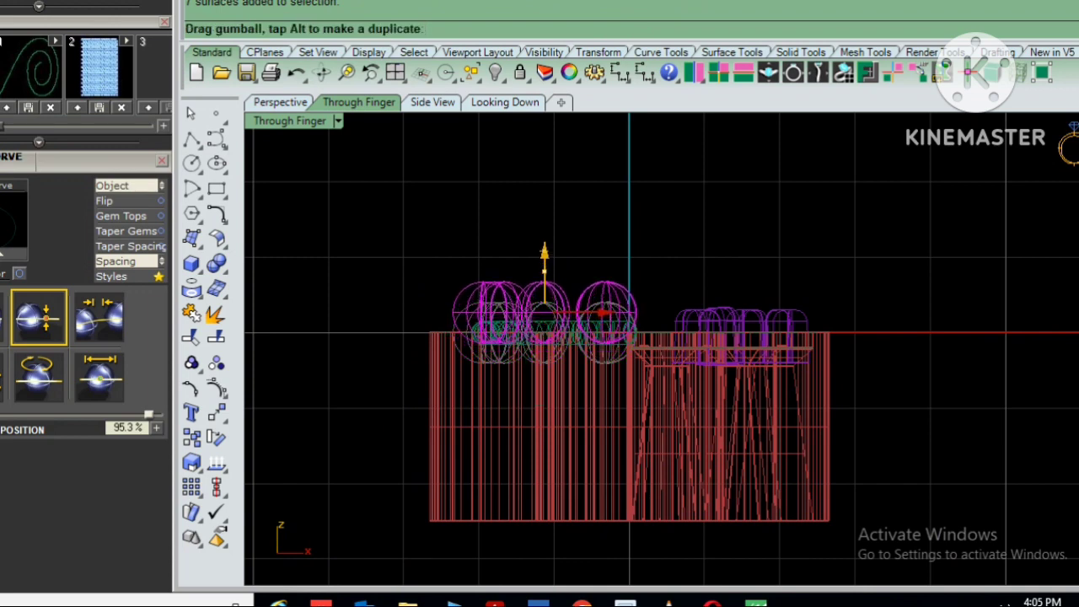
{"action": "left_click_drag", "start_coordinate": [545, 268], "coordinate": [544, 268]}
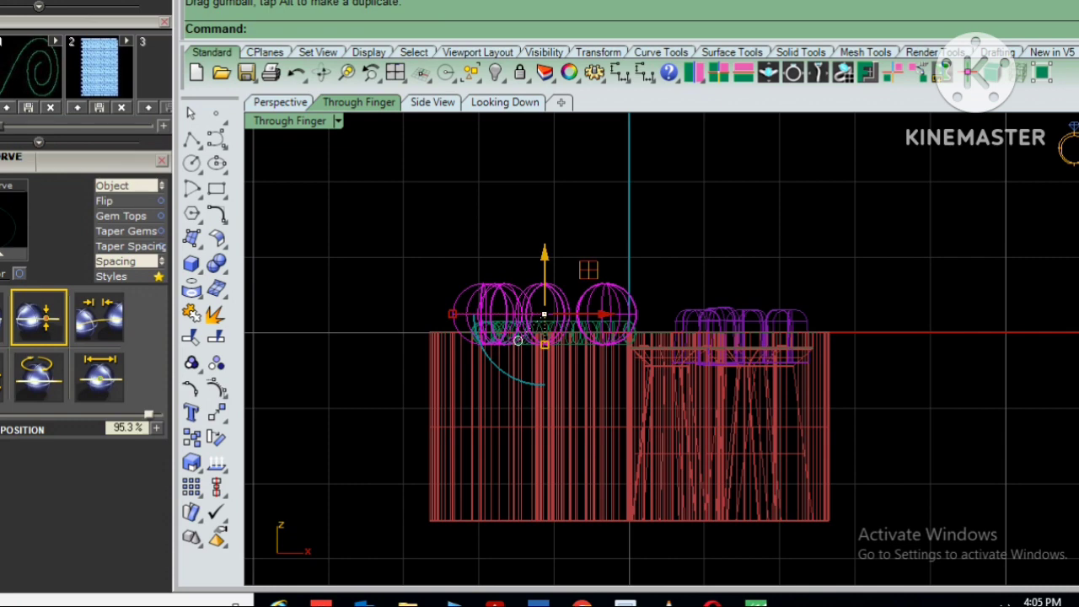
{"action": "key", "text": "Escape"}
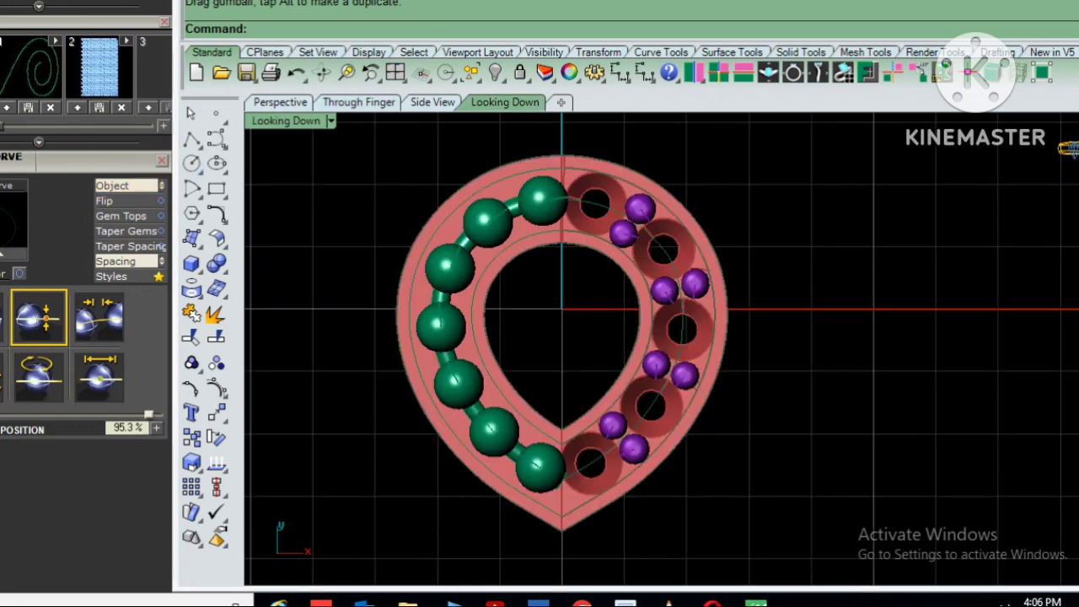
{"action": "scroll", "coordinate": [85, 252], "scroll_direction": "up", "scroll_amount": 1}
{"action": "scroll", "coordinate": [85, 252], "scroll_direction": "up", "scroll_amount": 4}
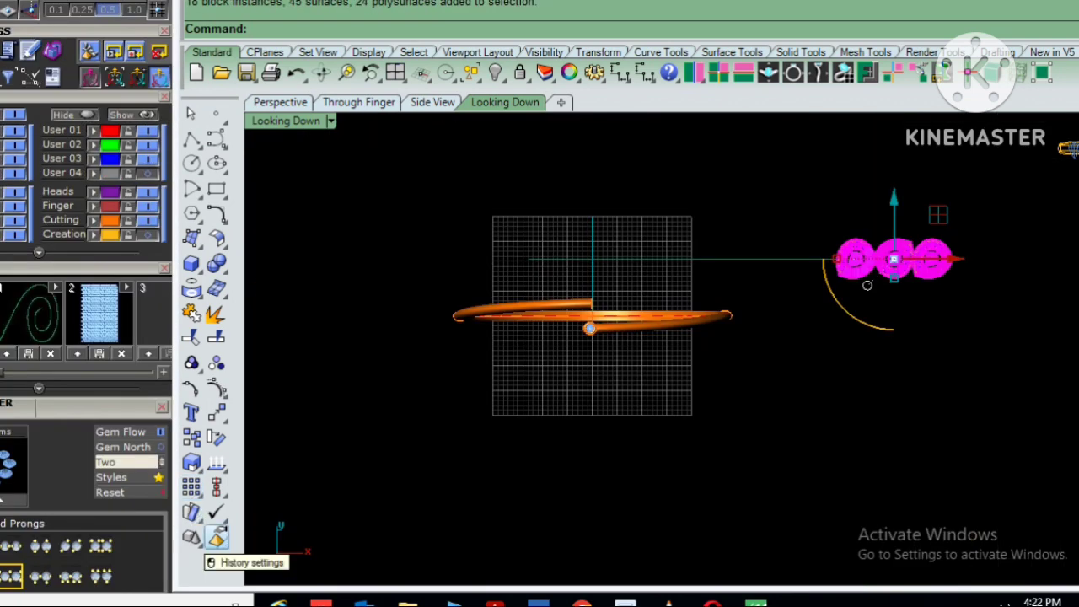
Flow the three-bezel row from the straight base line onto the shank circle.
{"action": "left_click", "coordinate": [192, 514]}
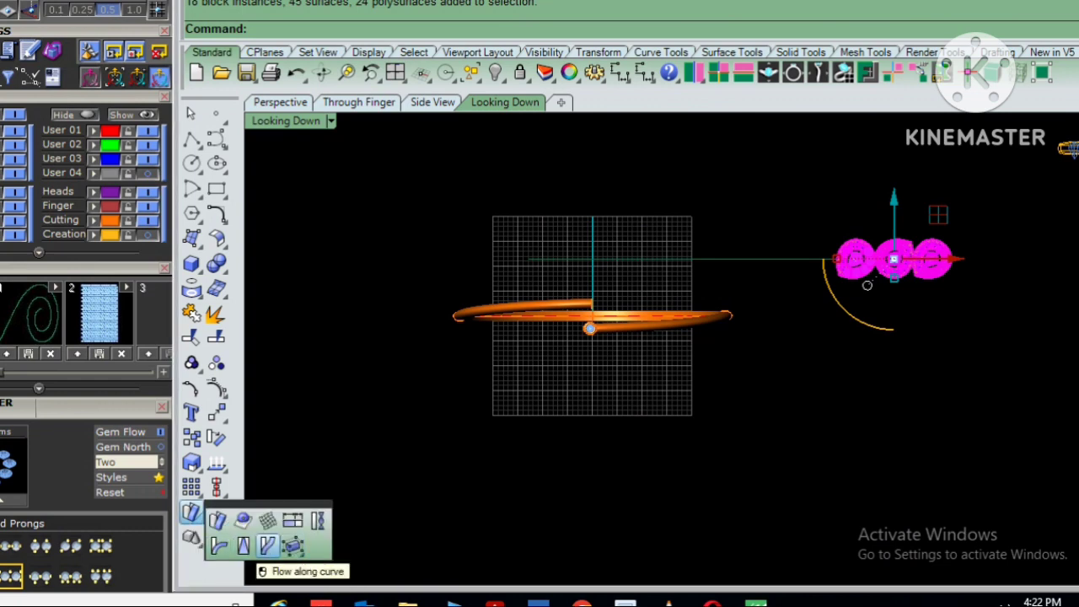
{"action": "left_click", "coordinate": [267, 546]}
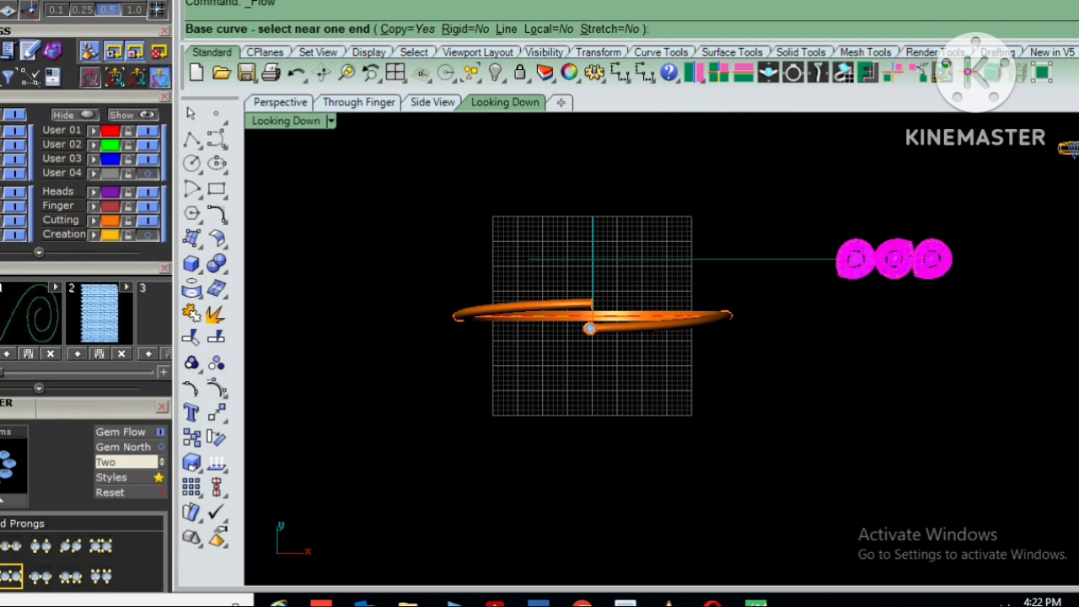
{"action": "left_click", "coordinate": [540, 259]}
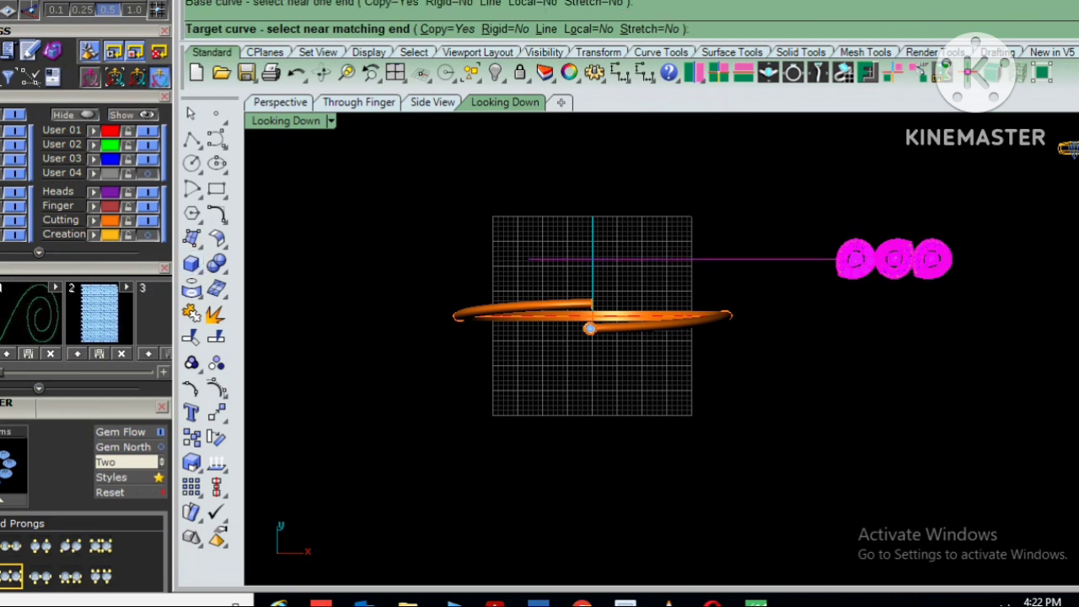
{"action": "mouse_move", "coordinate": [589, 328]}
{"action": "right_mouse_down"}
{"action": "mouse_move", "coordinate": [609, 277]}
{"action": "mouse_move", "coordinate": [586, 289]}
{"action": "right_mouse_up"}
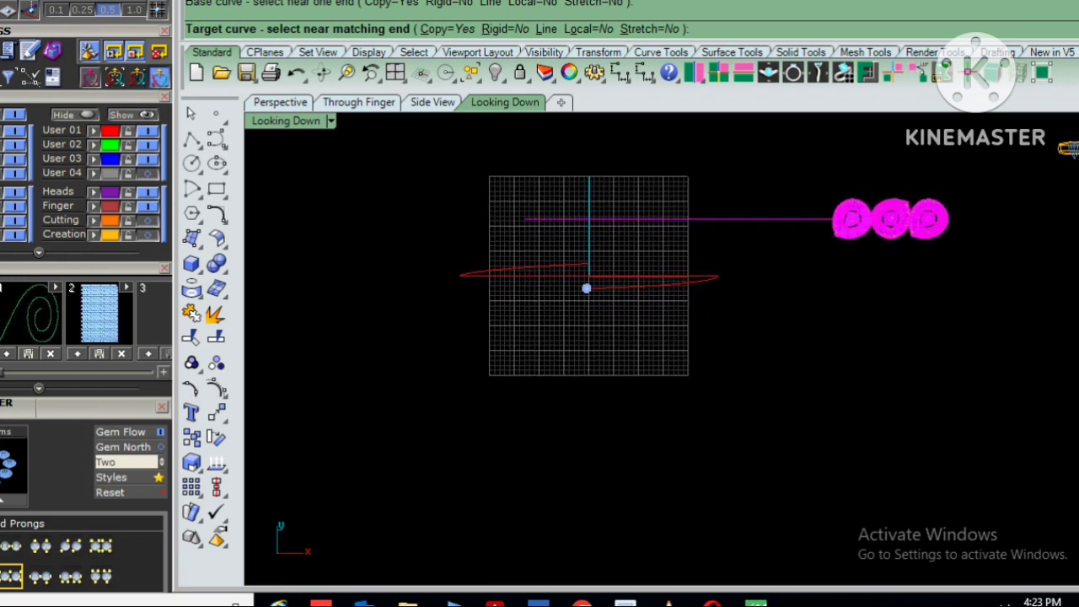
{"action": "left_click", "coordinate": [586, 288]}
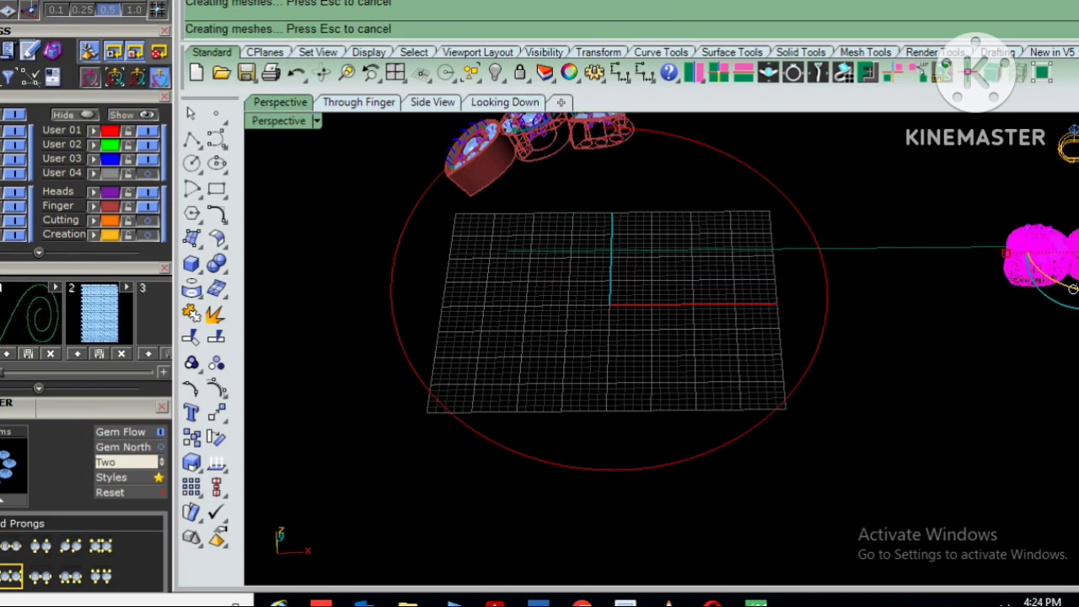
Window-select the original flat bezel row and nudge it slightly upward.
{"action": "key", "text": "Escape"}
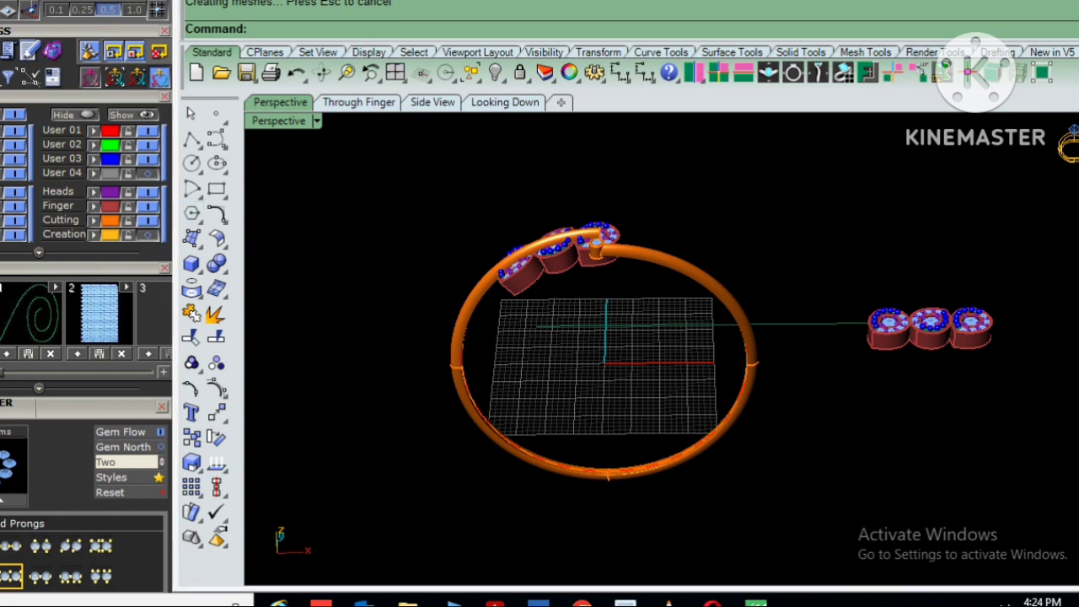
{"action": "left_click_drag", "start_coordinate": [826, 253], "coordinate": [1007, 358]}
{"action": "scroll", "coordinate": [969, 371], "scroll_direction": "up", "scroll_amount": 2}
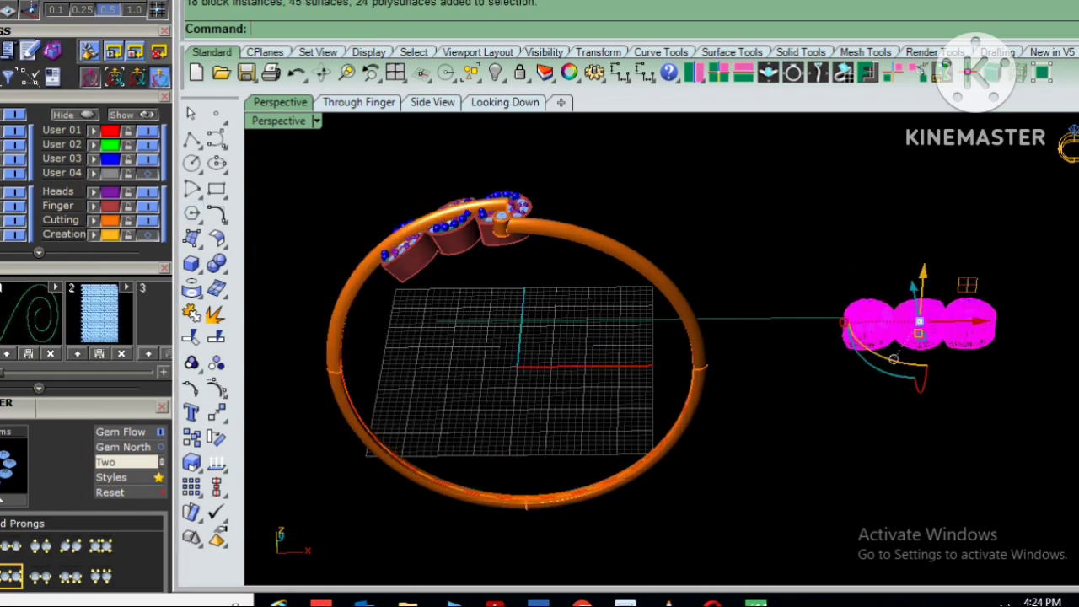
{"action": "left_click_drag", "start_coordinate": [919, 321], "coordinate": [919, 315]}
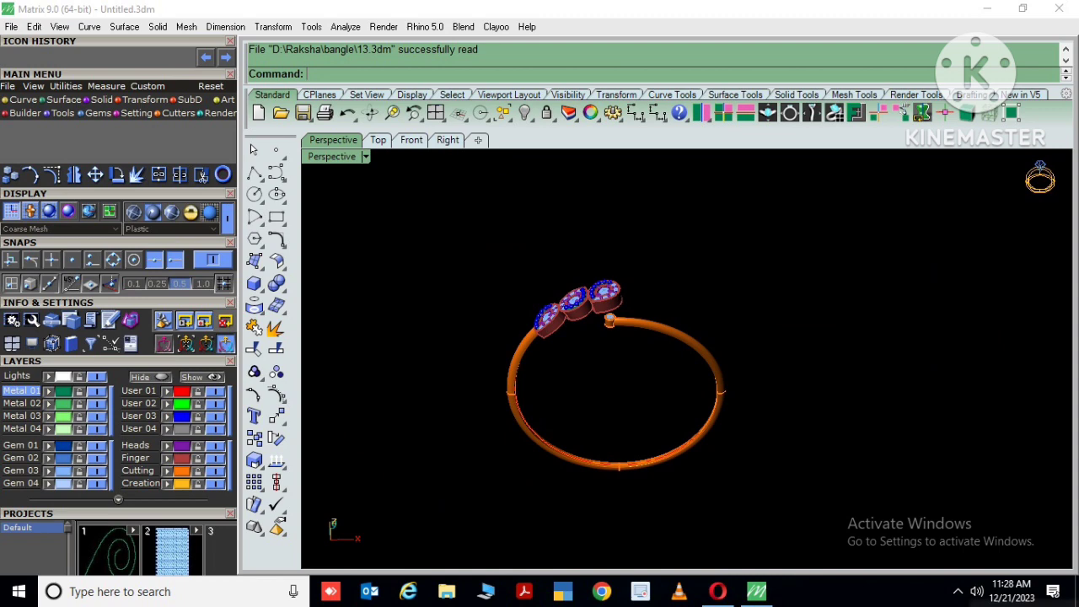
Switch to the Top viewport to view the finished bangle from above.
{"action": "left_click", "coordinate": [377, 139]}
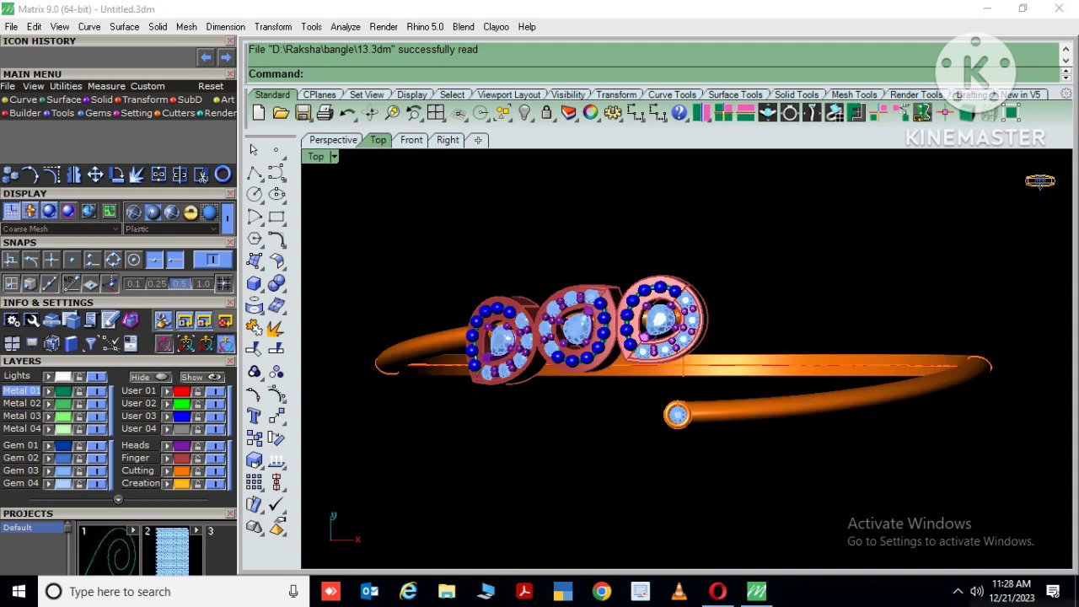